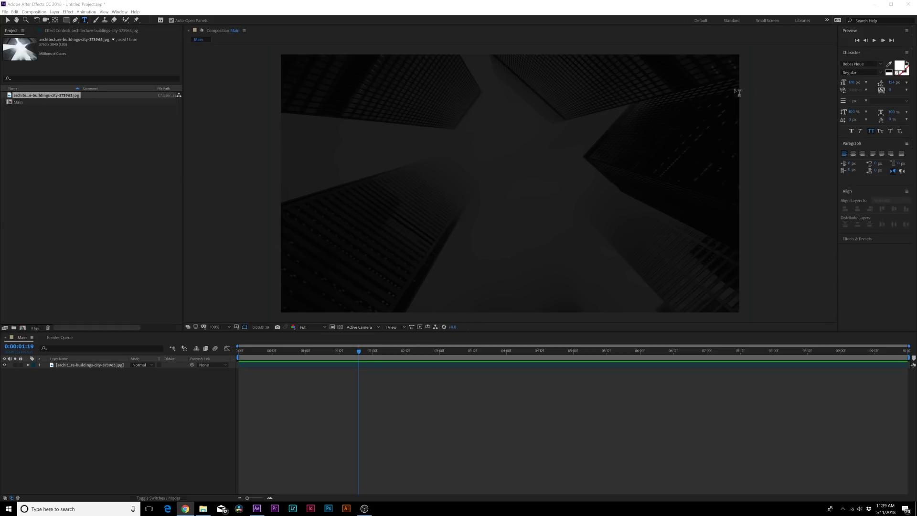
Create a 'Sonduck' text layer and shift it left of the frame centre
left_click(502, 186)
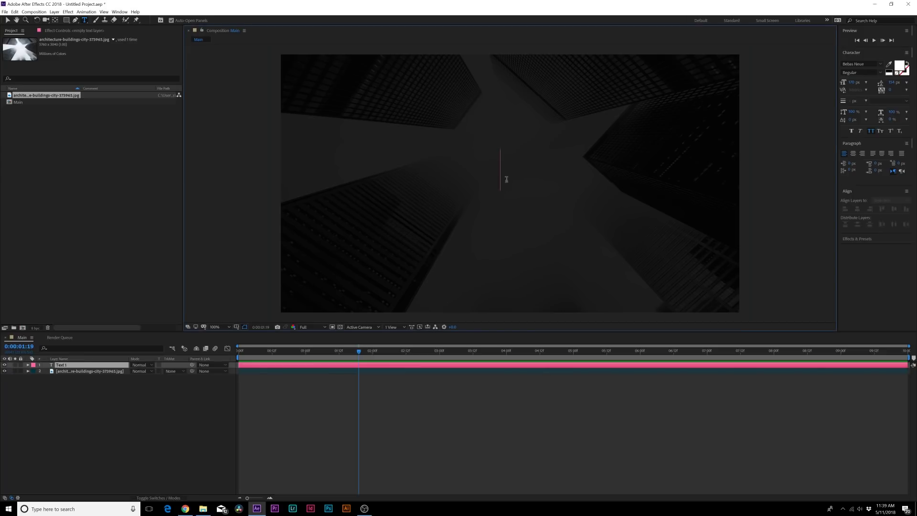
type("Sodncu")
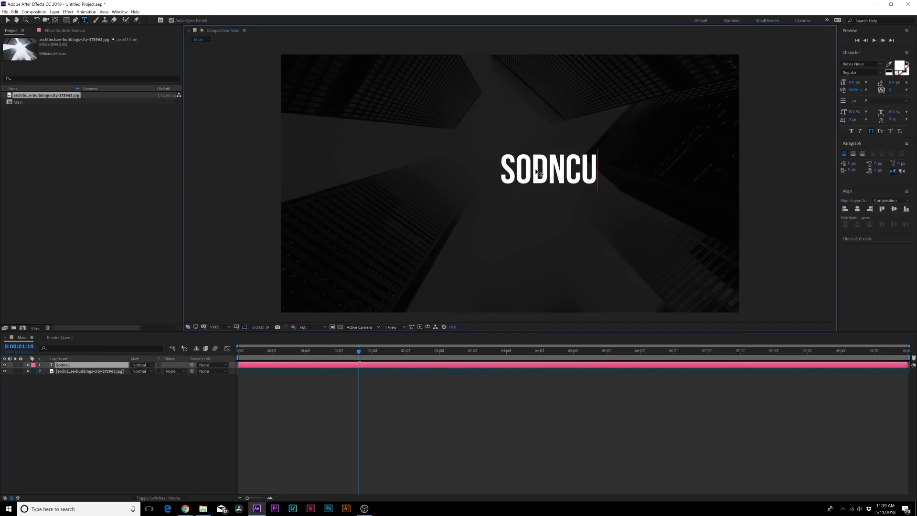
key("BackSpace")
key("BackSpace")
key("BackSpace")
key("BackSpace")
type("nduck")
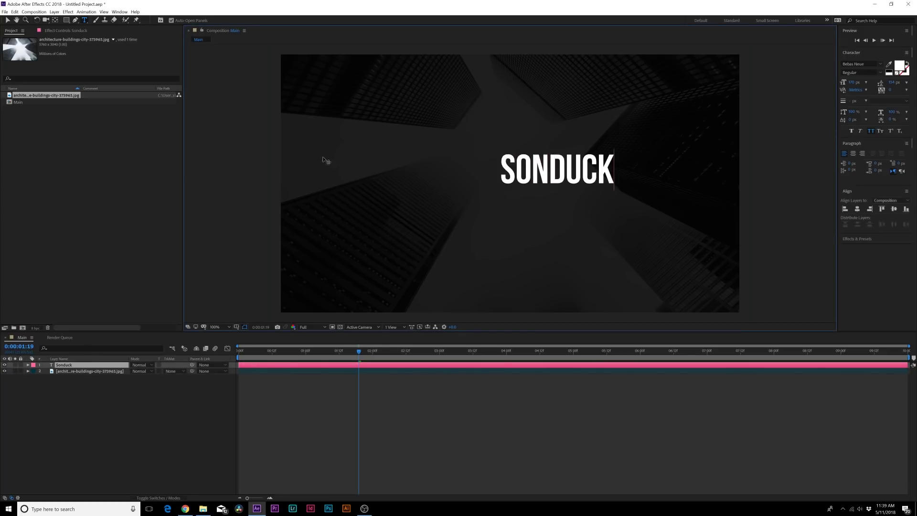
left_click(8, 20)
left_click_drag(544, 168, 490, 169)
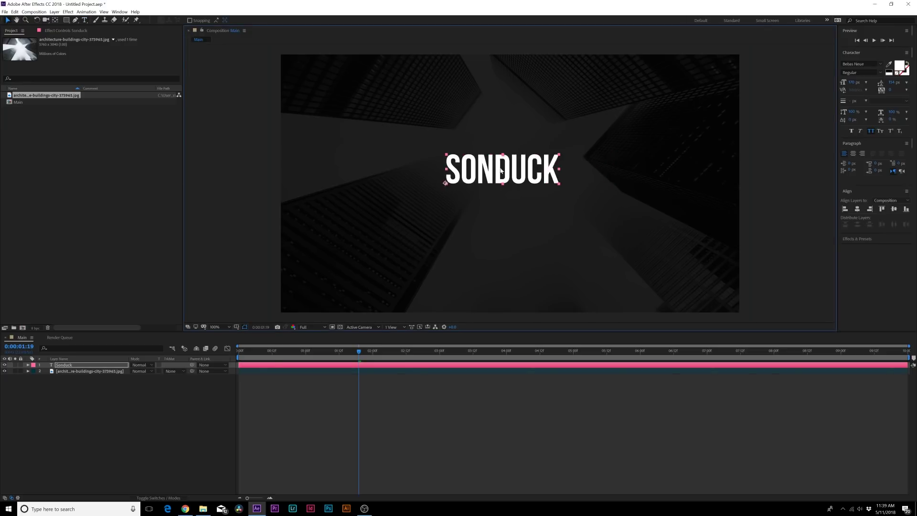
Add a 'FILM' text layer, align both words horizontally, and place FILM beside SONDUCK
left_click(85, 19)
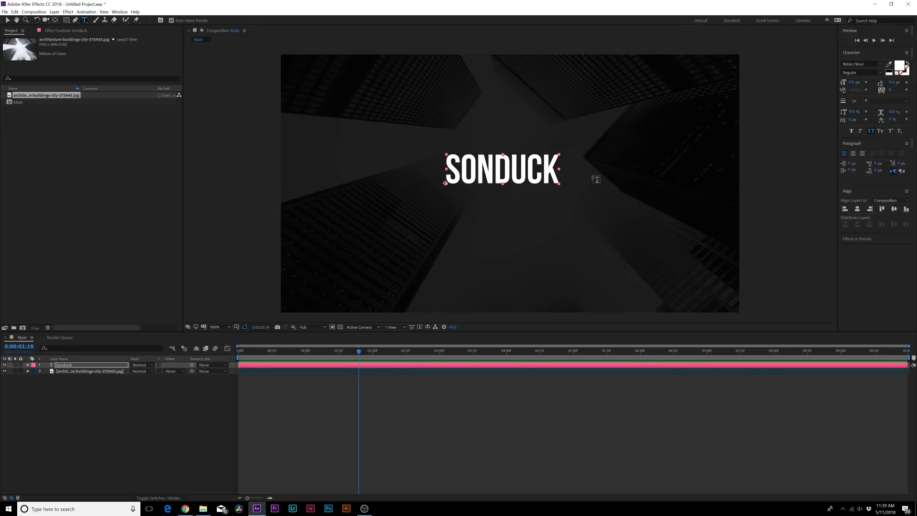
left_click(596, 178)
type("FILM")
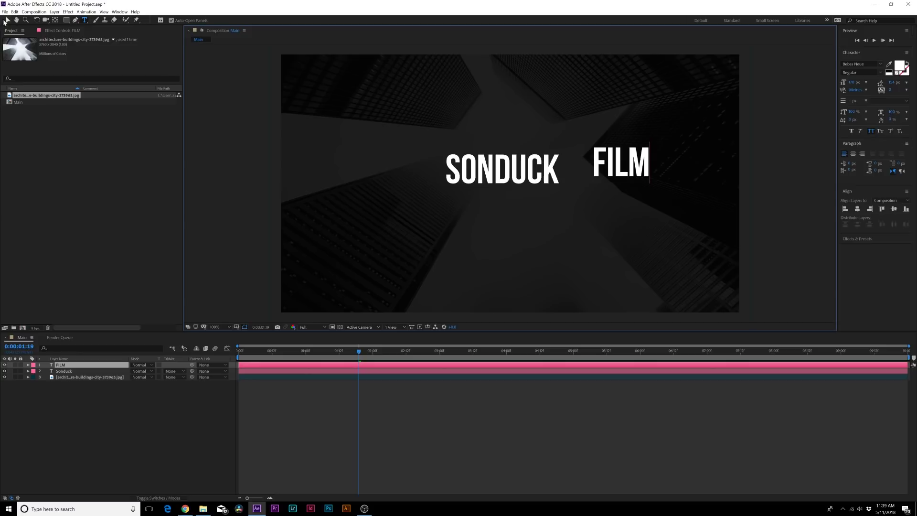
left_click(8, 20)
left_click(72, 371, "shift")
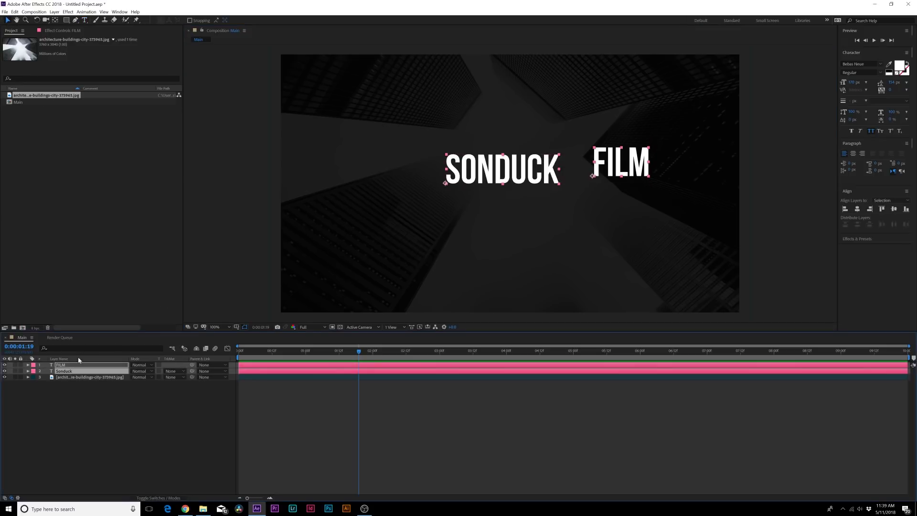
left_click(858, 208)
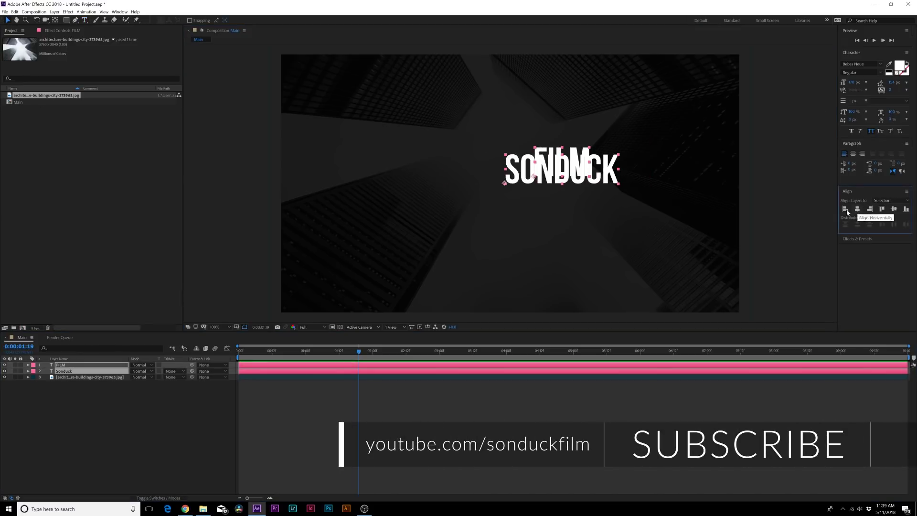
left_click_drag(556, 172, 643, 172)
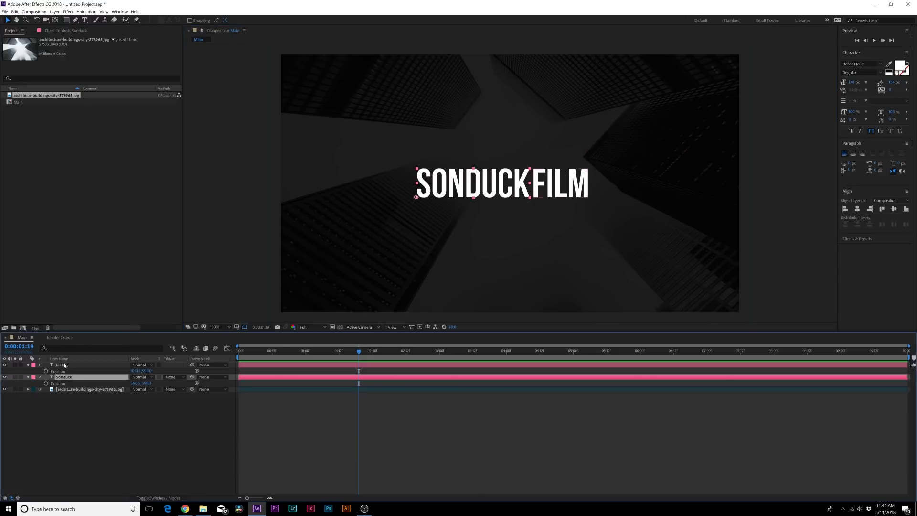
Apply Gradient Ramp to the FILM layer and set the ramp end height to 880
left_click(64, 365)
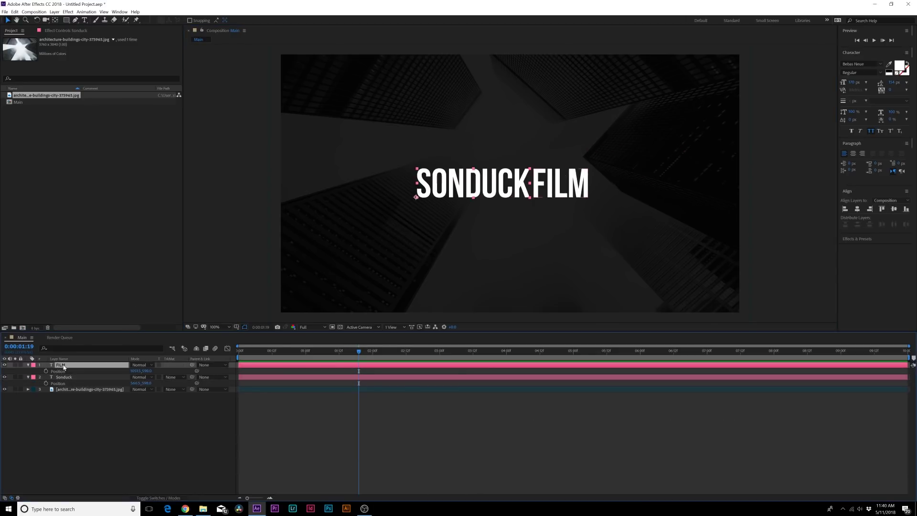
left_click(67, 12)
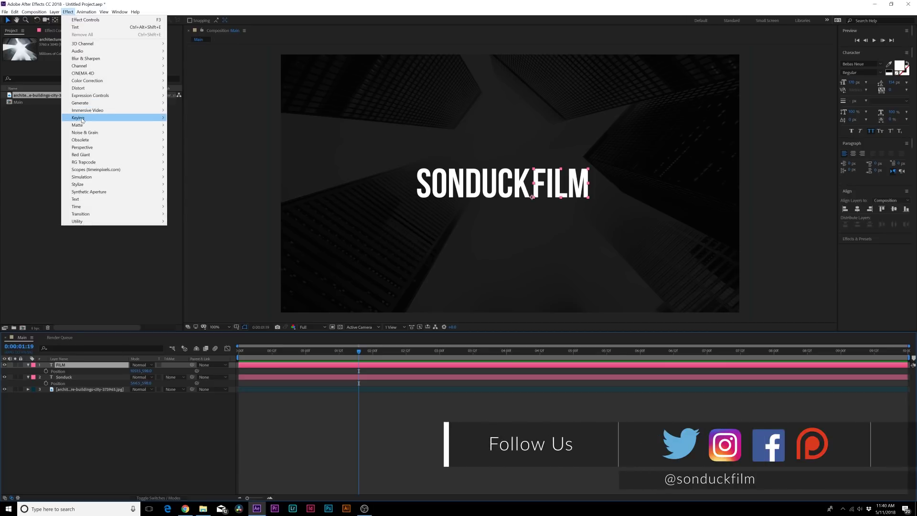
mouse_move(83, 106)
left_click(191, 223)
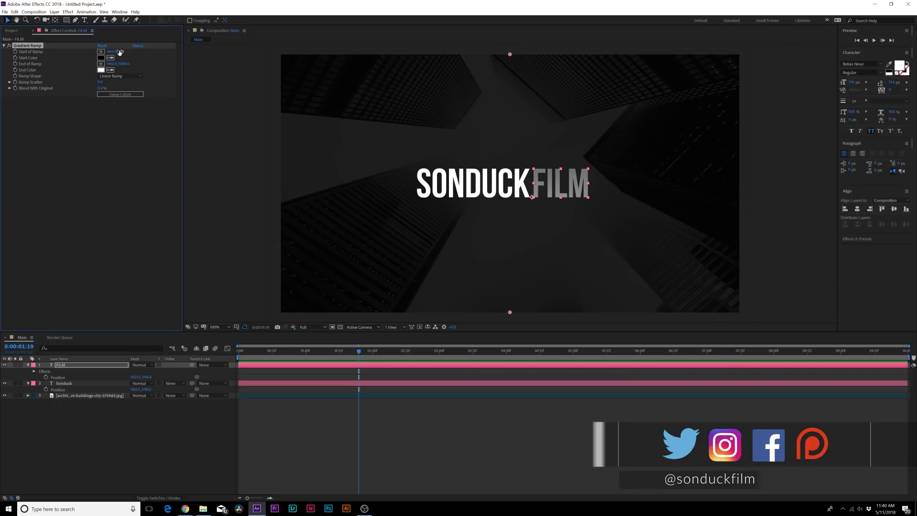
left_click_drag(114, 53, 238, 69)
type("880")
key("Return")
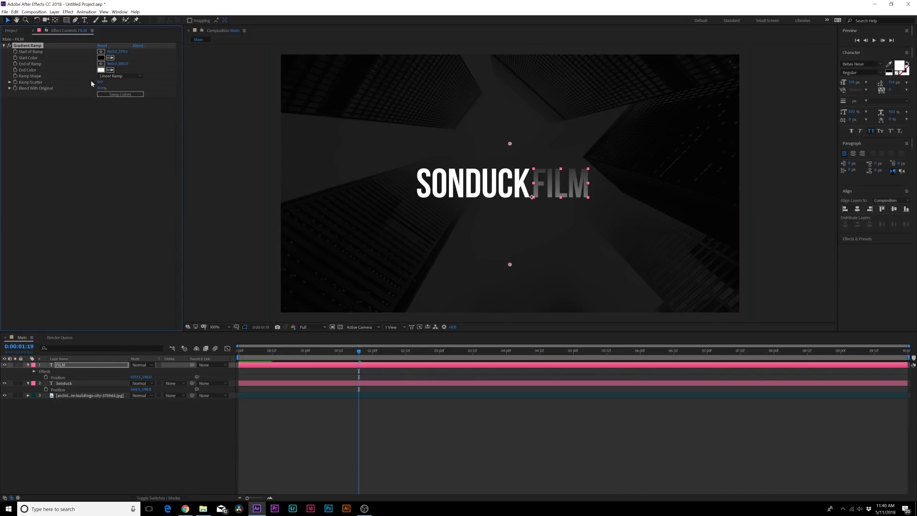
left_click_drag(124, 64, 48, 56)
Set the ramp's start colour to deep pink and its end colour to saturated blue
left_click(102, 58)
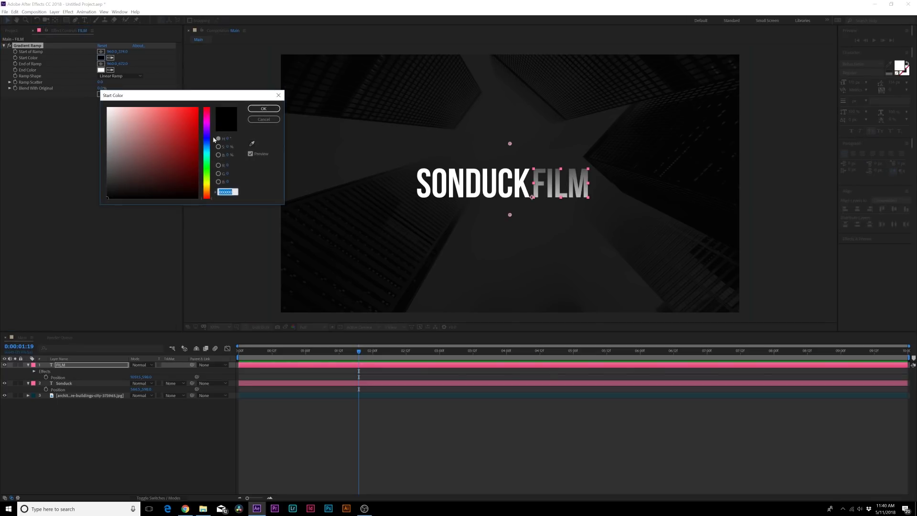
left_click_drag(213, 138, 209, 113)
left_click(186, 143)
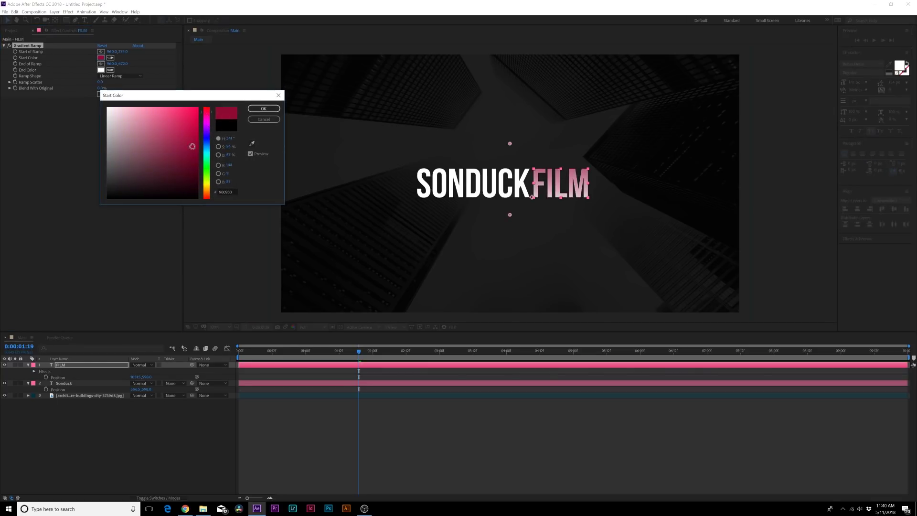
left_click(264, 109)
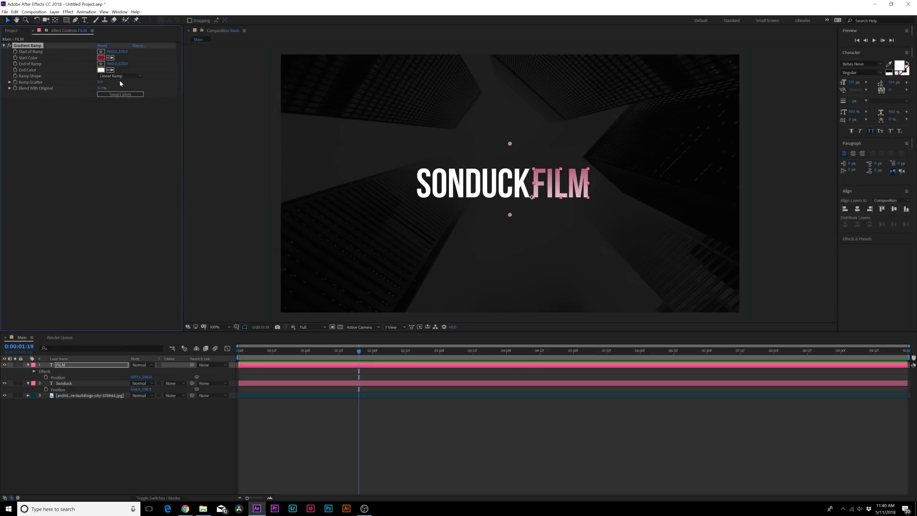
left_click(101, 57)
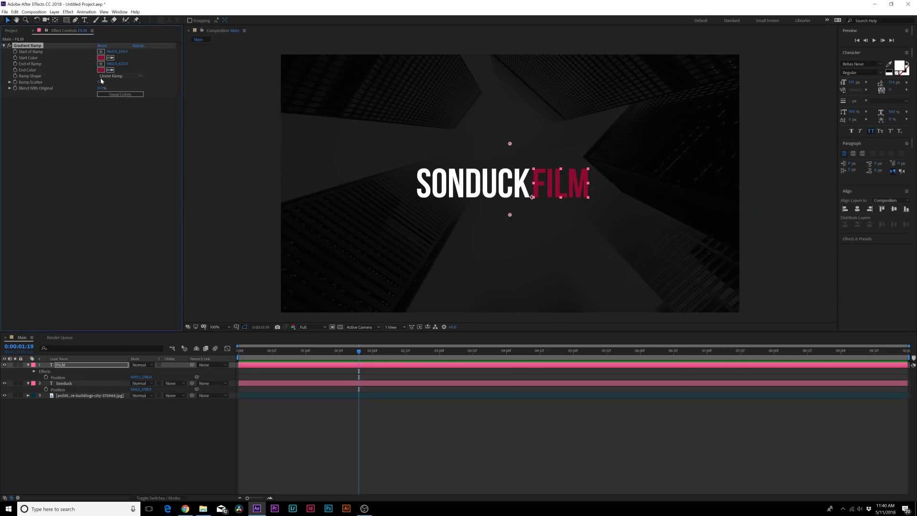
left_click(100, 70)
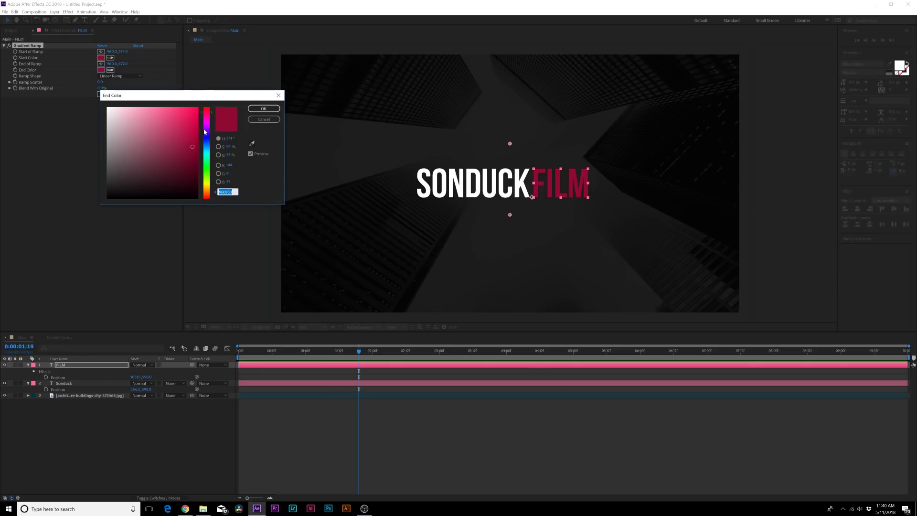
left_click_drag(204, 130, 213, 143)
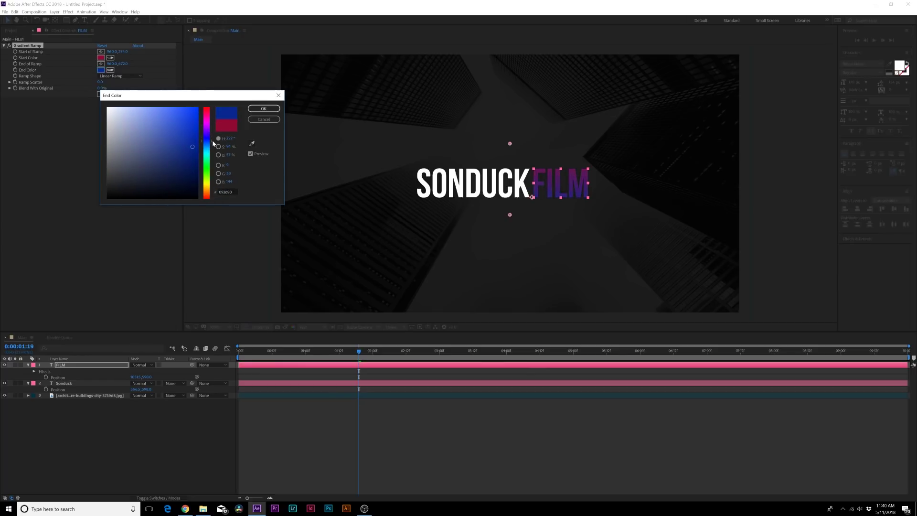
left_click(196, 125)
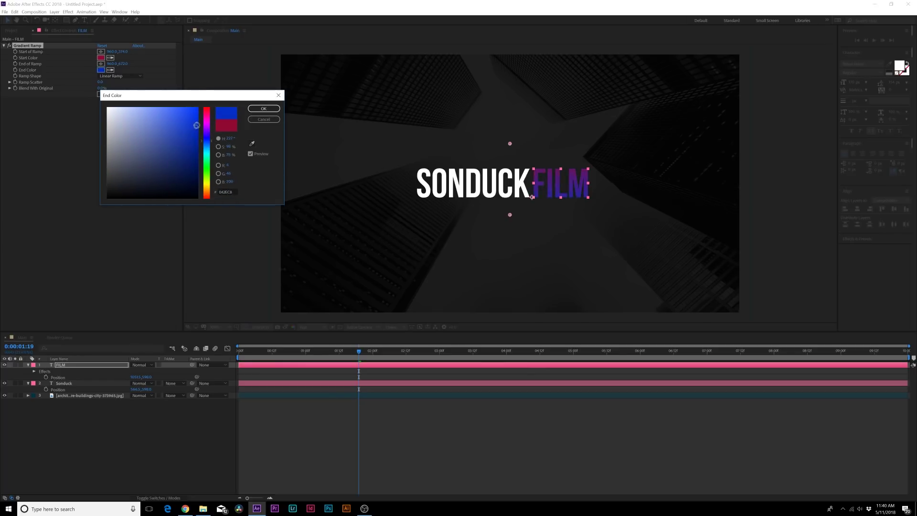
left_click(264, 108)
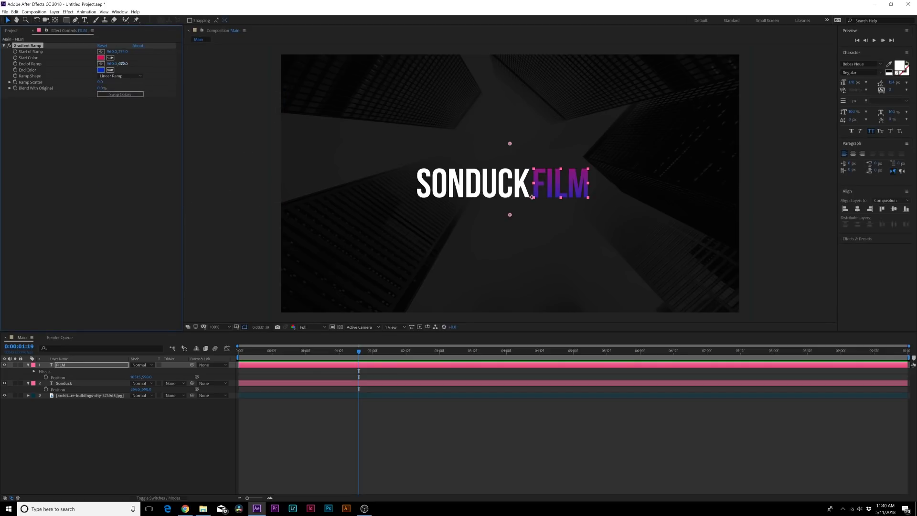
Fine-tune the gradient's start and end points across the FILM text
left_click_drag(121, 63, 187, 73)
left_click_drag(108, 66, 133, 67)
left_click_drag(220, 70, 218, 69)
left_click_drag(101, 52, 139, 55)
left_click(315, 195)
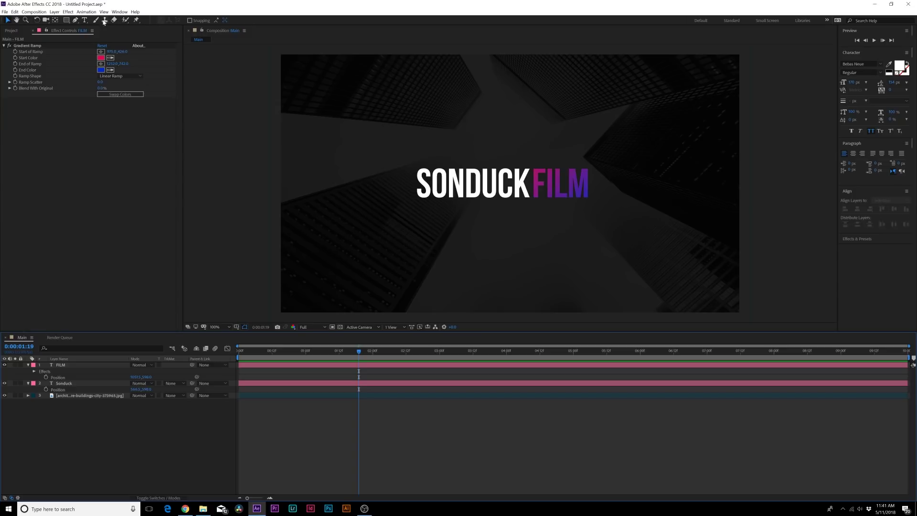
left_click(84, 20)
left_click(487, 223)
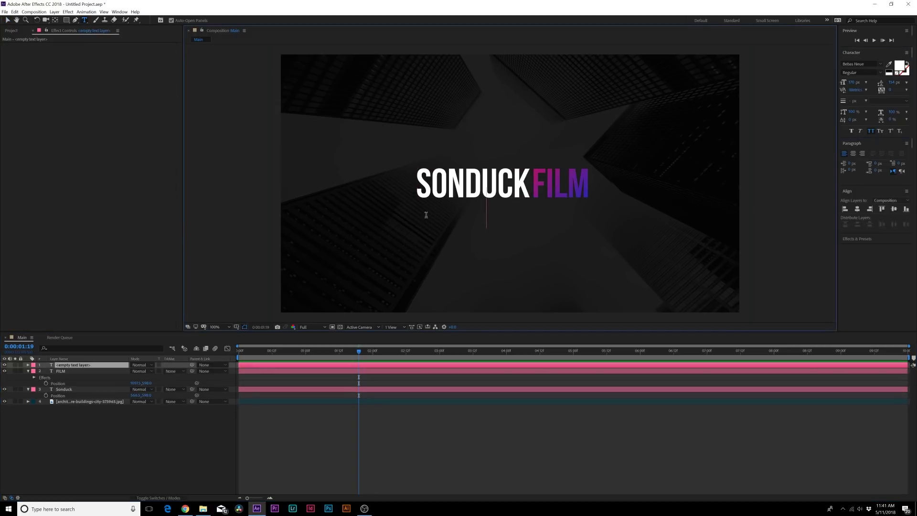
type("tutorials")
key("ctrl+a")
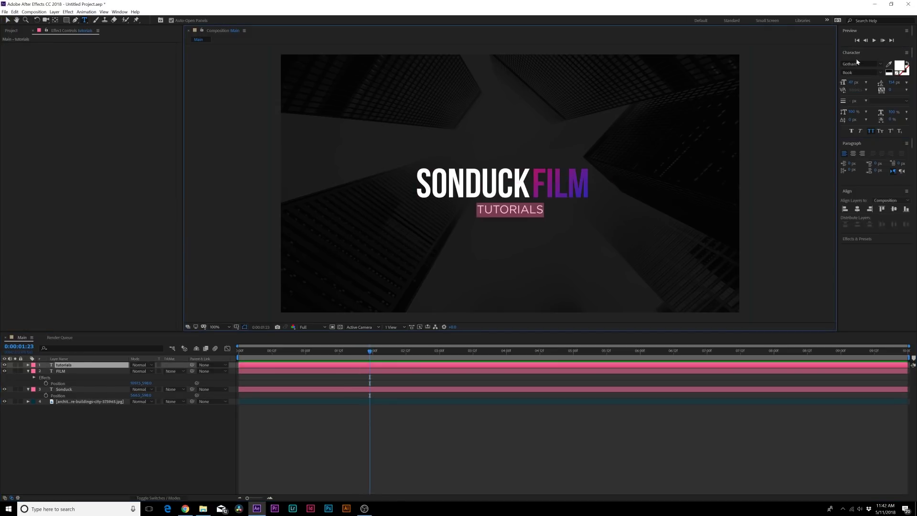
left_click(860, 62)
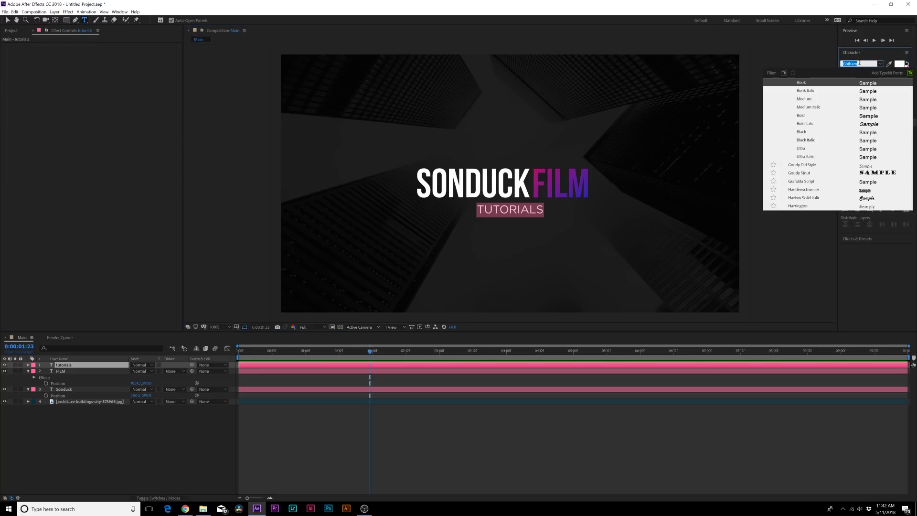
type("Lato")
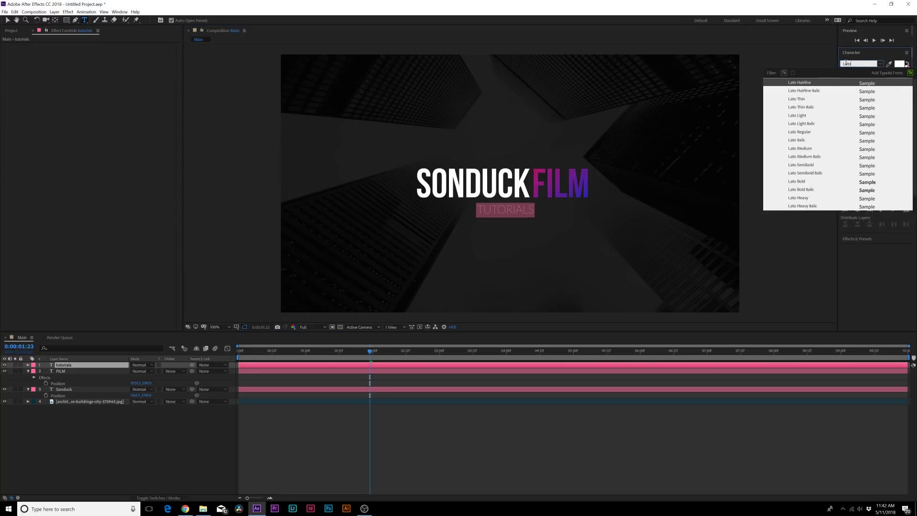
left_click(800, 132)
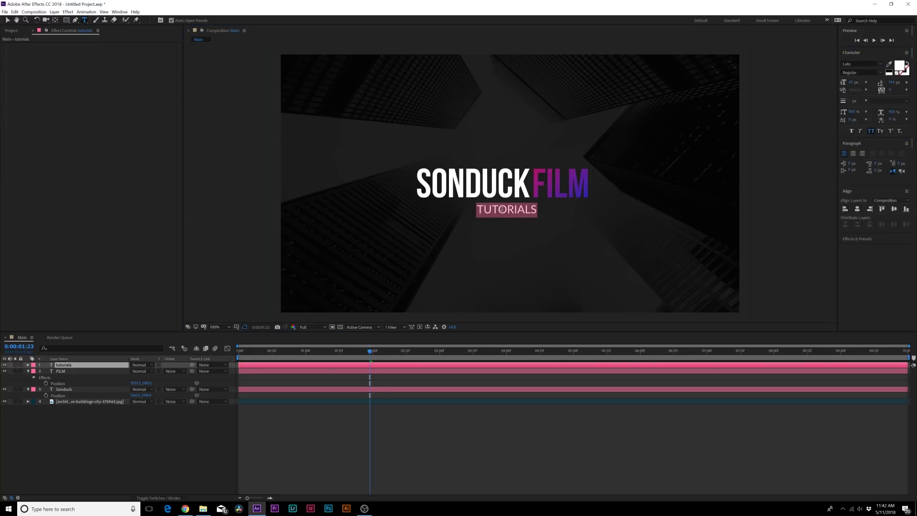
left_click(501, 210)
left_click(7, 20)
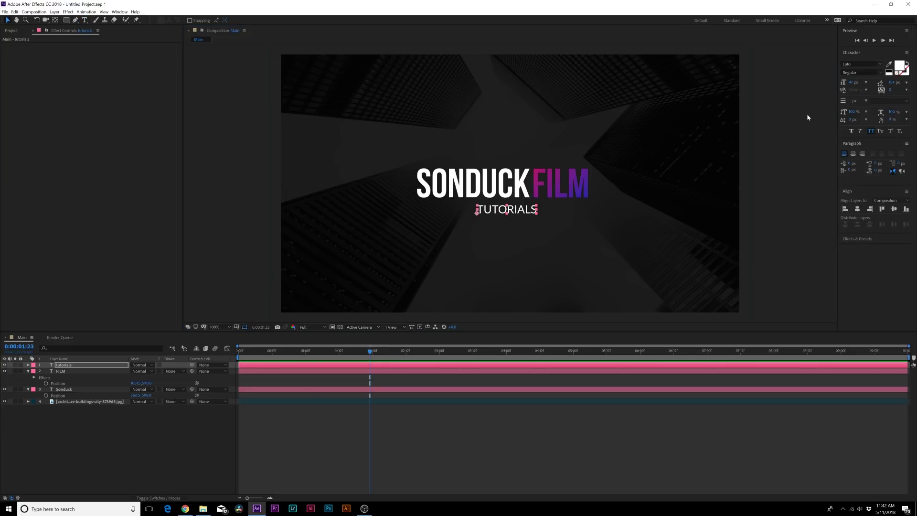
left_click(858, 209)
left_click(896, 210)
left_click_drag(537, 184, 538, 210)
left_click(204, 415)
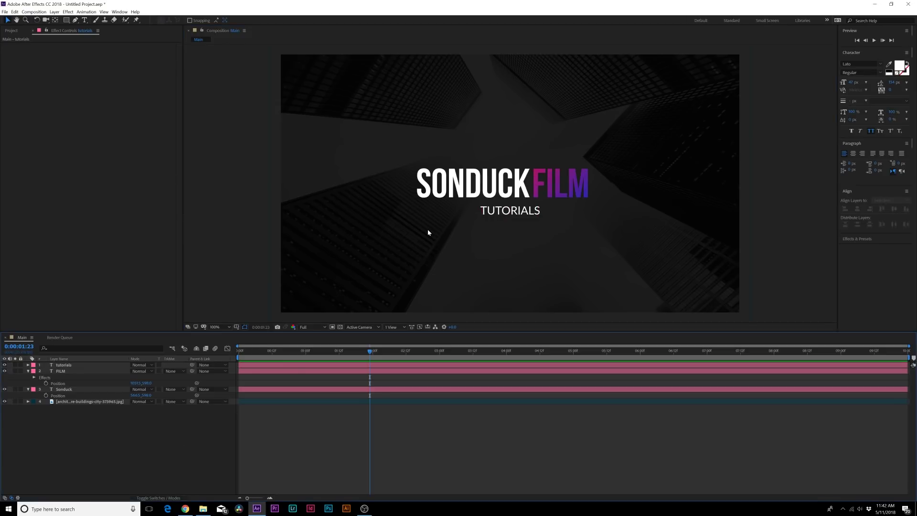
Set up the Rectangle tool with no fill and a solid colour stroke
left_click_drag(65, 20, 86, 25)
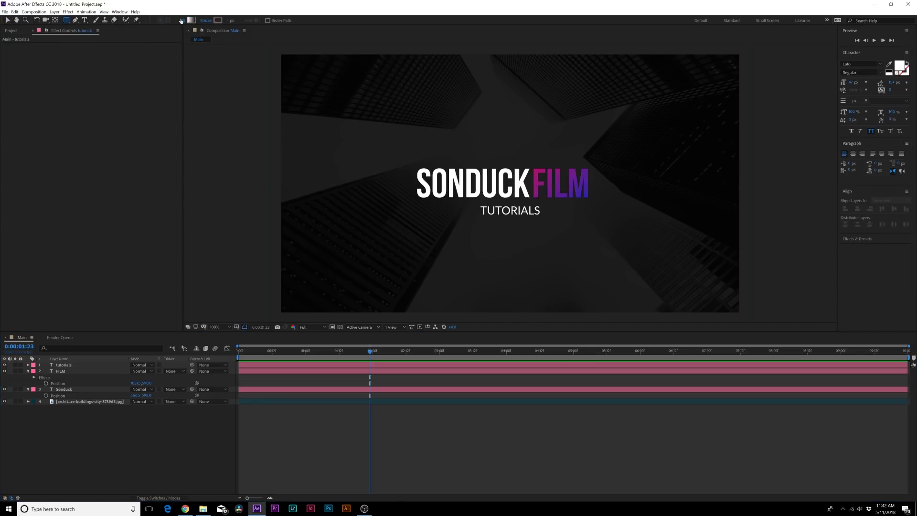
left_click(180, 21)
left_click(477, 161)
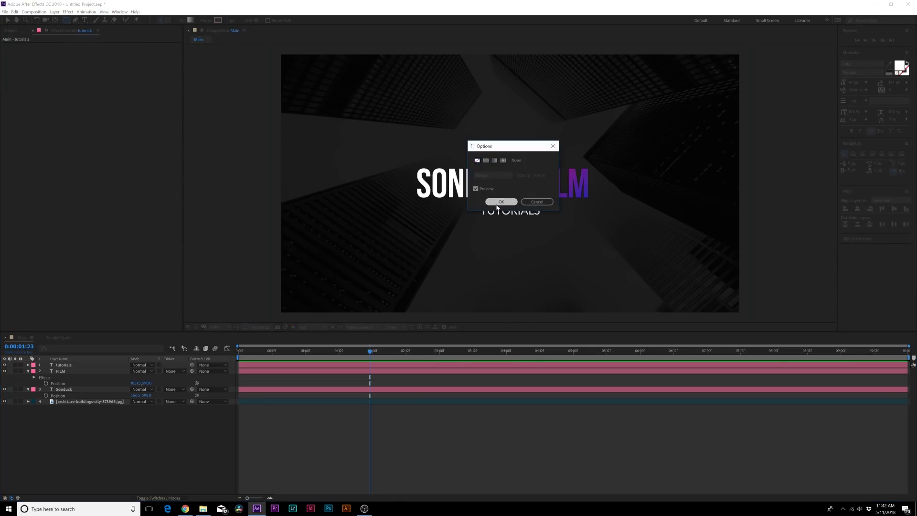
left_click(492, 203)
left_click(206, 21)
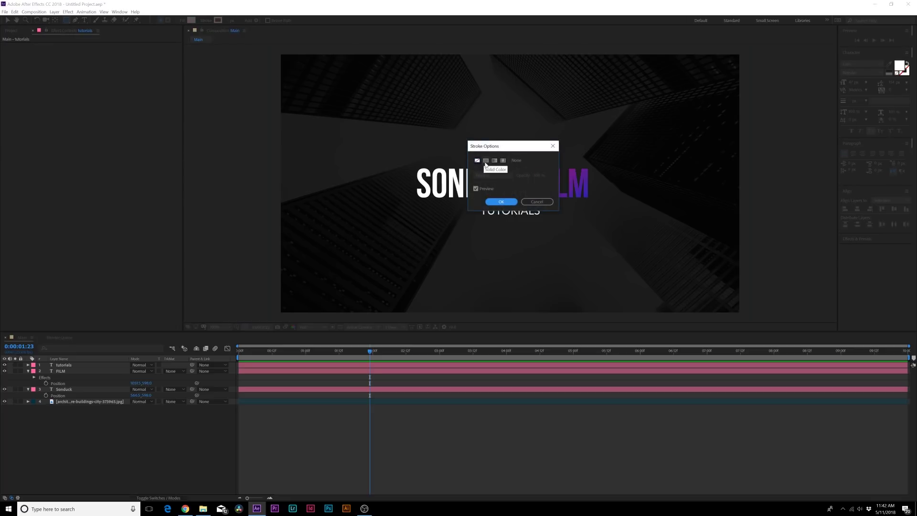
left_click(486, 161)
left_click(501, 201)
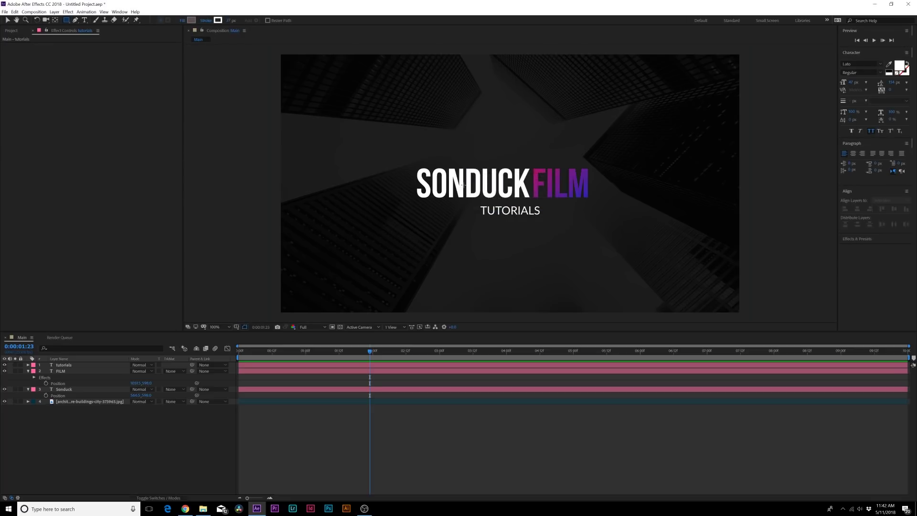
Draw a rectangle around the SONDUCK FILM title and reduce its stroke width
left_click_drag(411, 203, 597, 163)
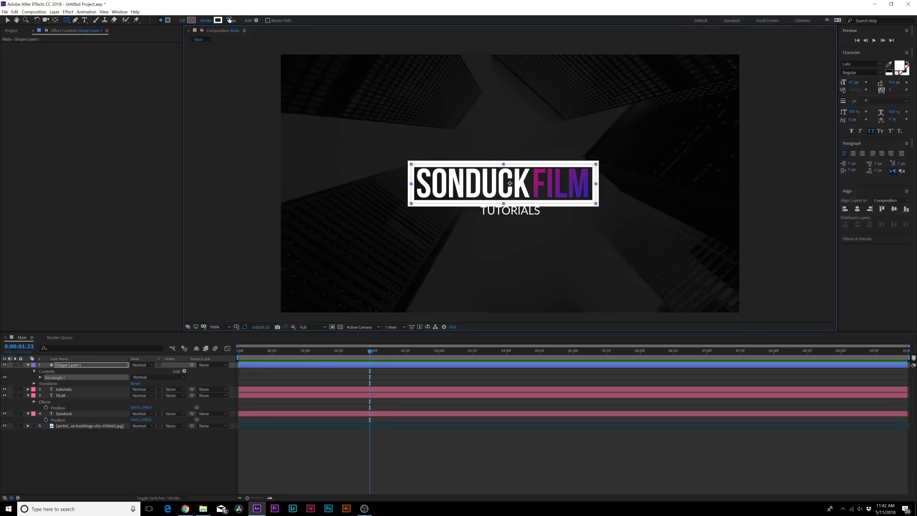
left_click_drag(230, 21, 209, 22)
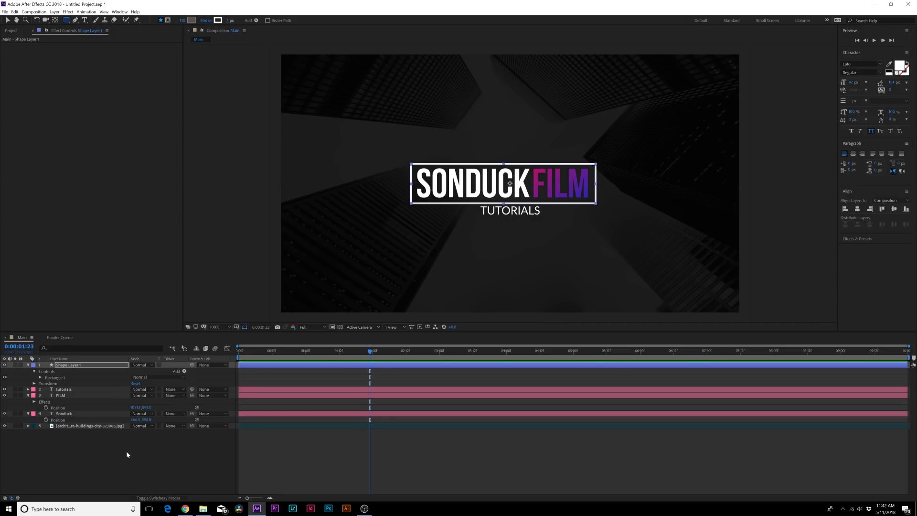
left_click(132, 478)
left_click(89, 366)
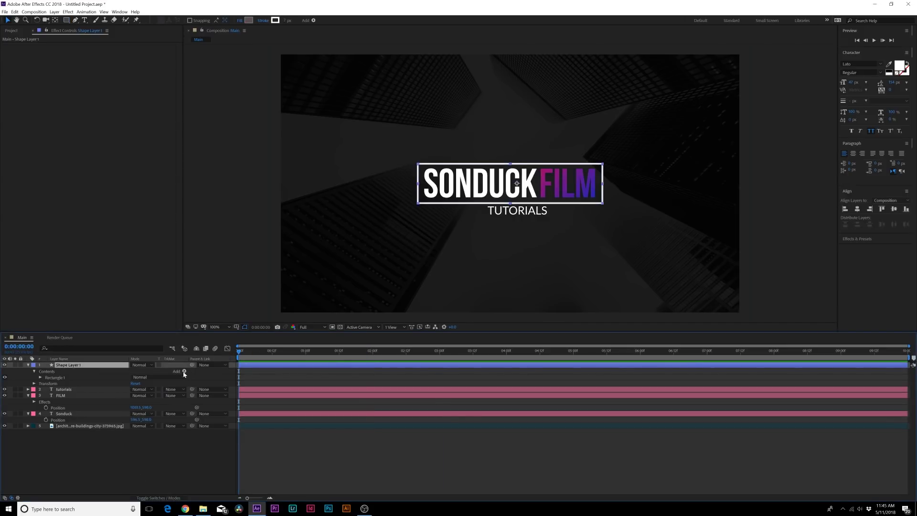
left_click(184, 371)
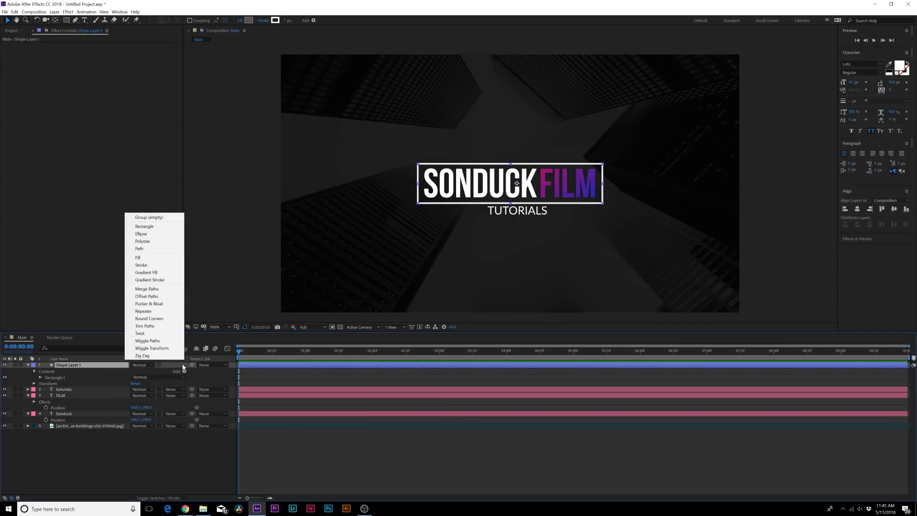
Add Trim Paths to Shape Layer 1 and keyframe Start and End, with Start 59.0% at 0:00:01:23
left_click(144, 325)
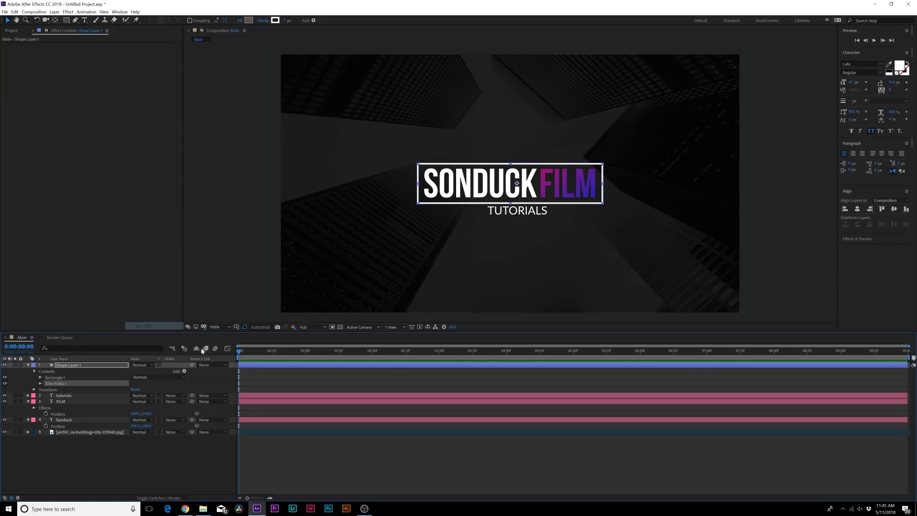
left_click(40, 384)
mouse_move(134, 388)
left_mouse_down()
mouse_move(141, 401)
mouse_move(121, 404)
mouse_move(138, 389)
mouse_move(127, 392)
mouse_move(167, 397)
left_mouse_up()
left_click(52, 396)
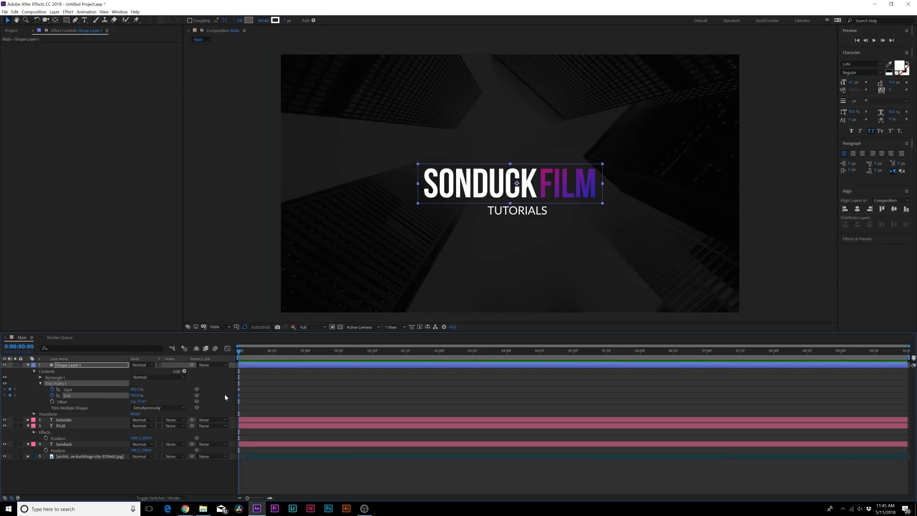
left_click_drag(240, 396, 264, 396)
left_click(267, 352)
left_click_drag(286, 354, 370, 352)
mouse_move(136, 390)
left_mouse_down()
mouse_move(81, 391)
mouse_move(110, 397)
left_mouse_up()
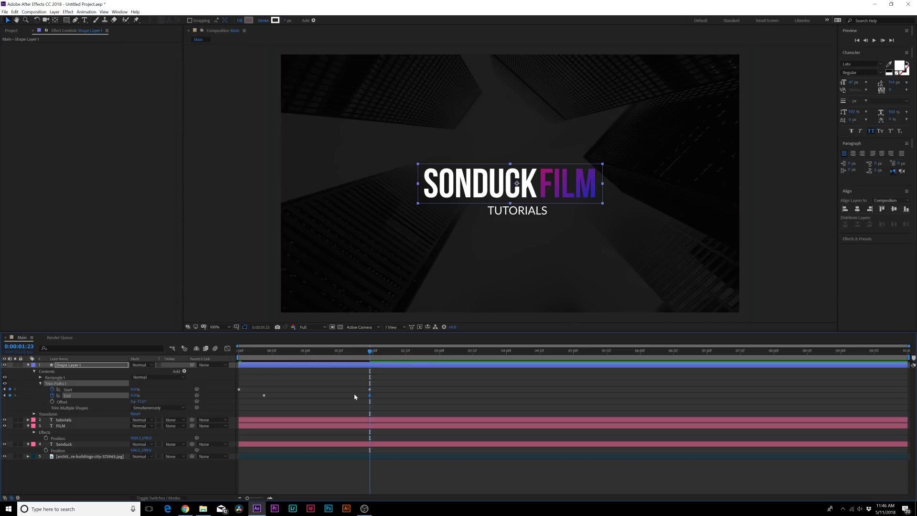
Retime the Start and End keyframes and apply Easy Ease (F9) to all four
left_click_drag(369, 395, 406, 396)
mouse_move(370, 352)
left_mouse_down()
mouse_move(239, 357)
mouse_move(297, 364)
mouse_move(283, 362)
left_mouse_up()
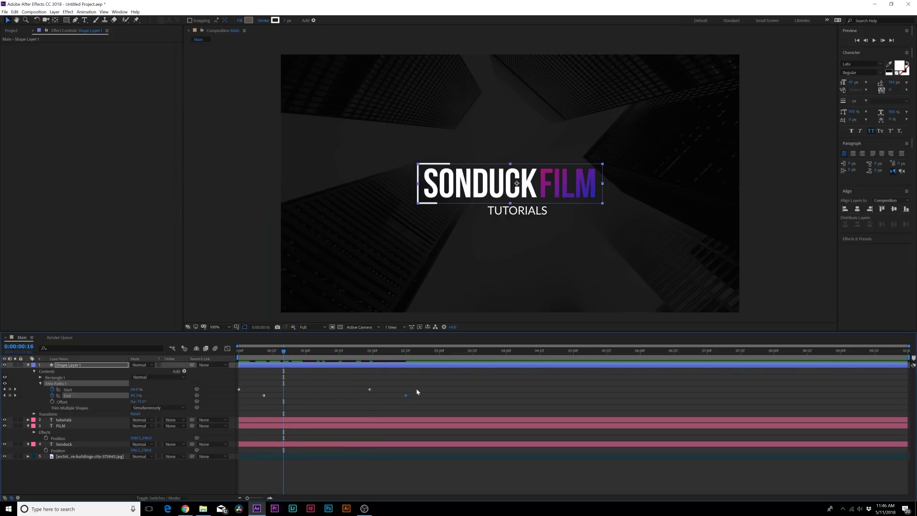
left_click_drag(416, 385, 317, 400)
left_click_drag(370, 389, 328, 389)
left_click_drag(262, 398, 287, 396)
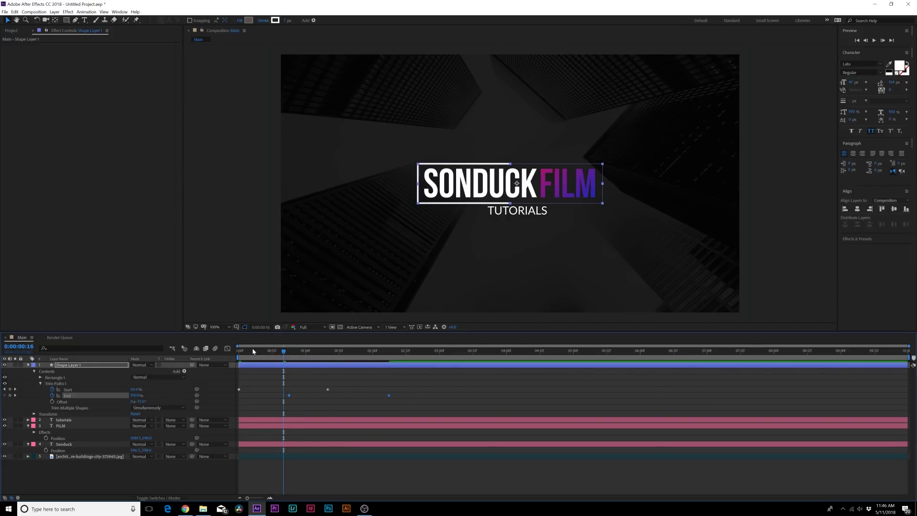
mouse_move(253, 351)
left_mouse_down()
mouse_move(241, 357)
mouse_move(308, 363)
left_mouse_up()
left_click_drag(425, 383, 234, 399)
key("F9")
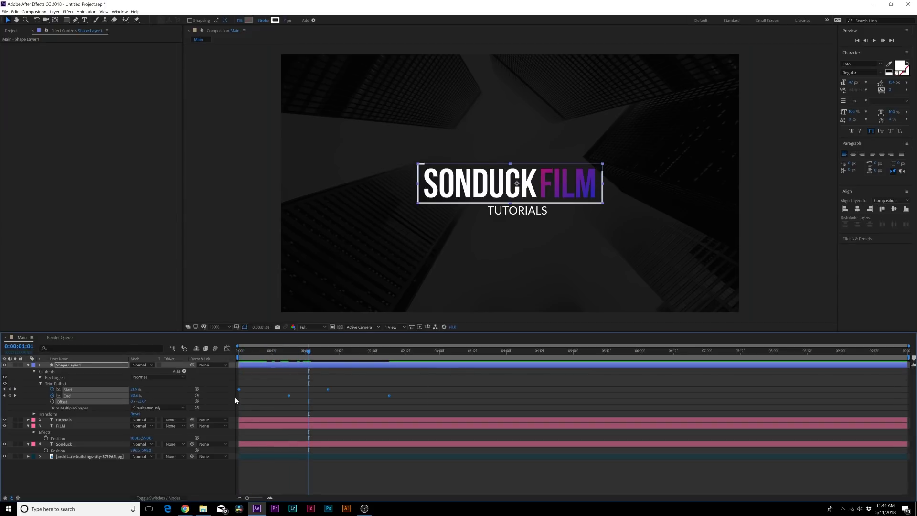
mouse_move(246, 352)
left_mouse_down()
mouse_move(238, 355)
mouse_move(314, 369)
left_mouse_up()
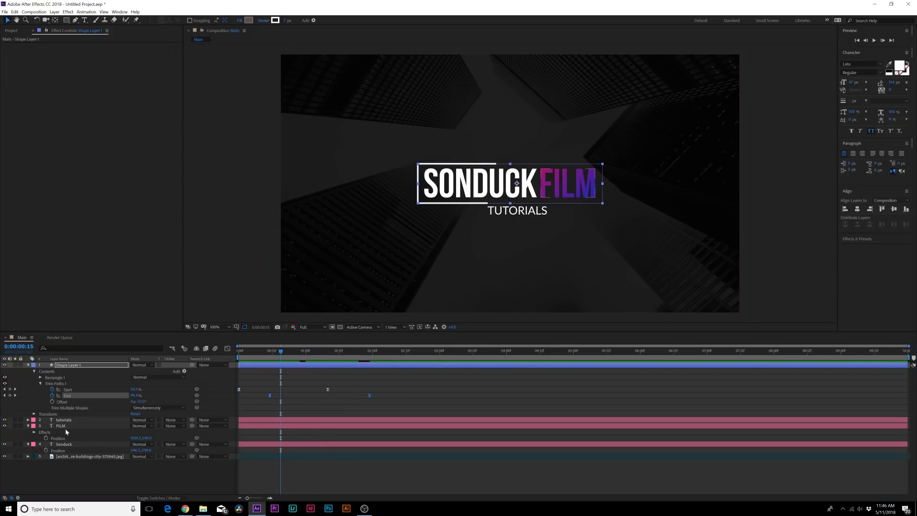
Keyframe Sonduck's Position so it slides in from the left
left_click(64, 445)
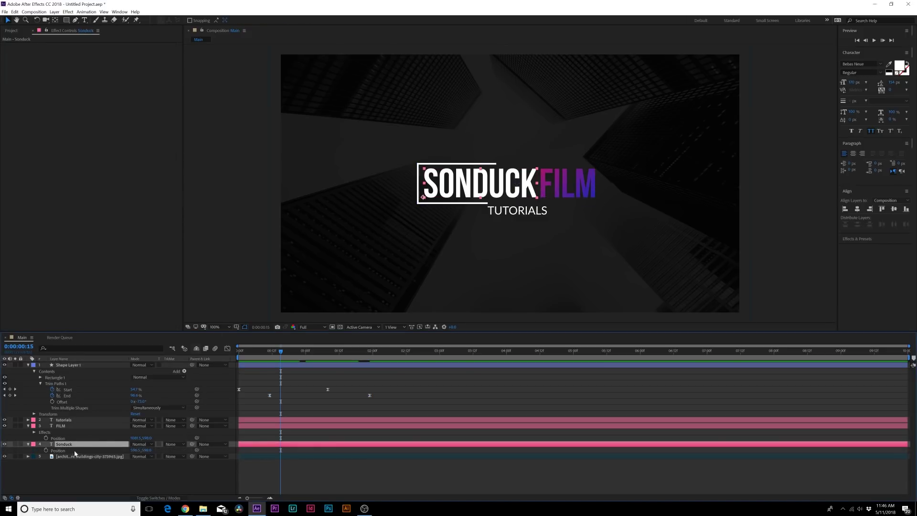
left_click(46, 451)
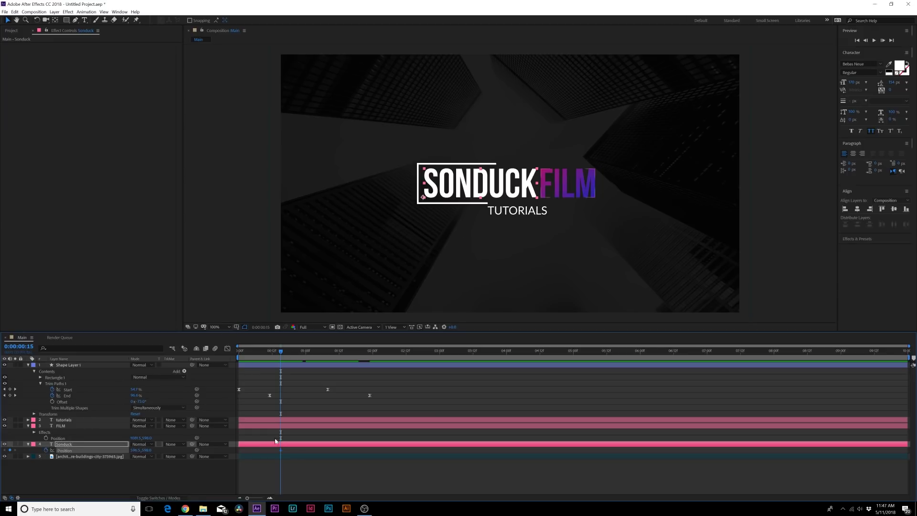
left_click_drag(280, 451, 311, 452)
left_click_drag(135, 452, 106, 452)
mouse_move(277, 352)
left_mouse_down()
mouse_move(246, 352)
mouse_move(311, 364)
mouse_move(282, 370)
left_mouse_up()
left_click(298, 448)
left_click_drag(311, 451, 296, 451)
left_click(294, 451)
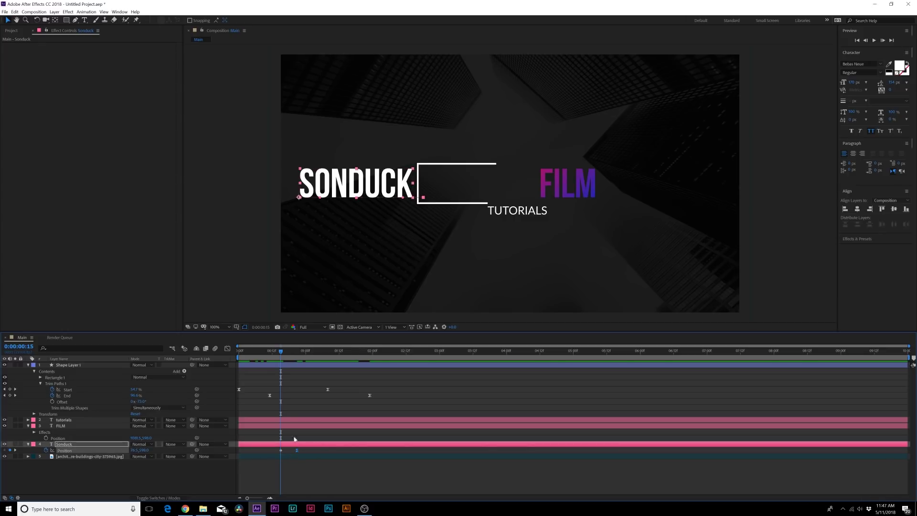
left_click_drag(283, 353, 306, 361)
Keyframe FILM's Position so it starts offset right and slides in beside SONDUCK
left_click(64, 427)
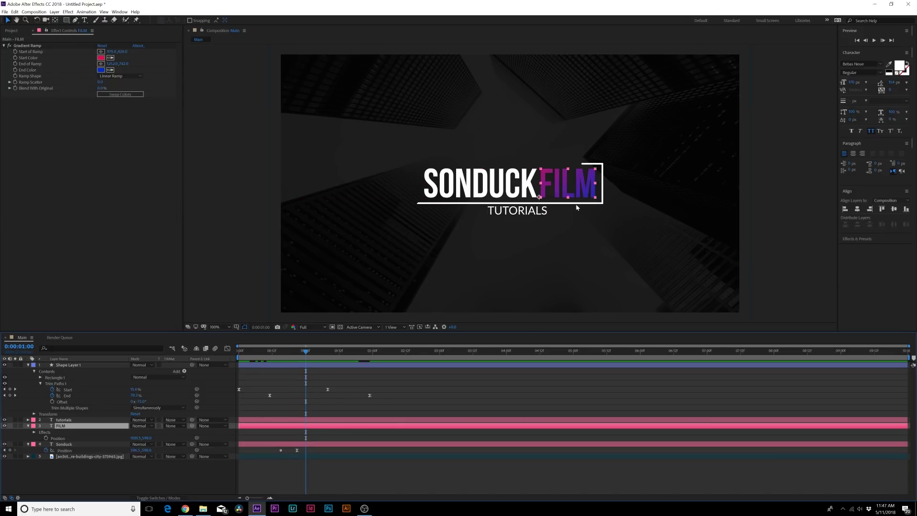
key("p")
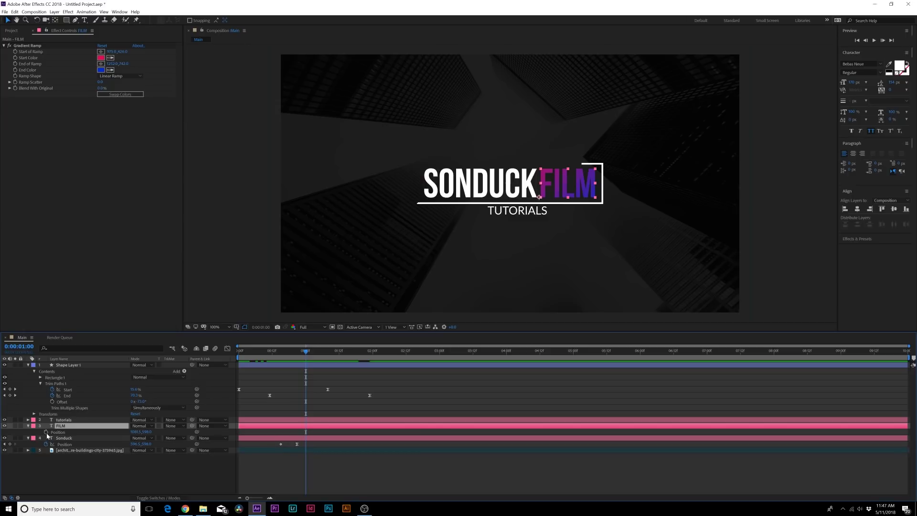
left_click(46, 431)
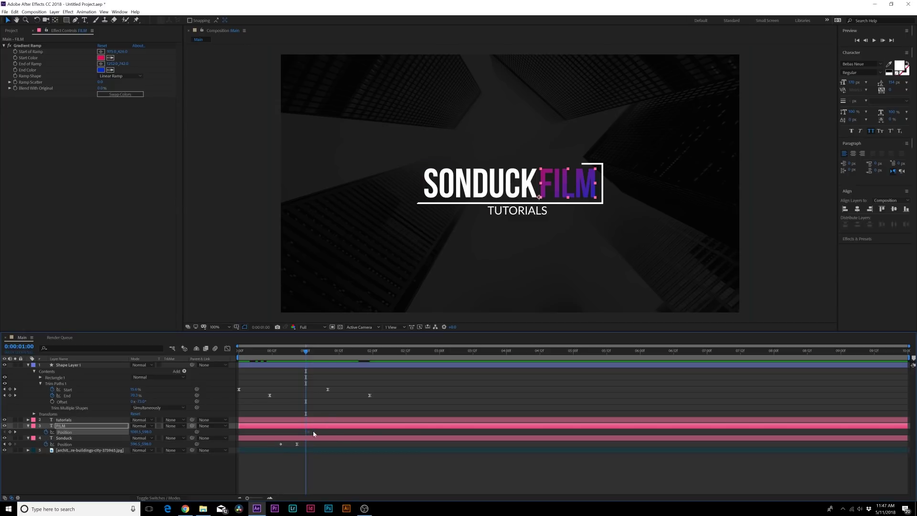
left_click_drag(318, 433, 349, 433)
left_click_drag(135, 432, 146, 433)
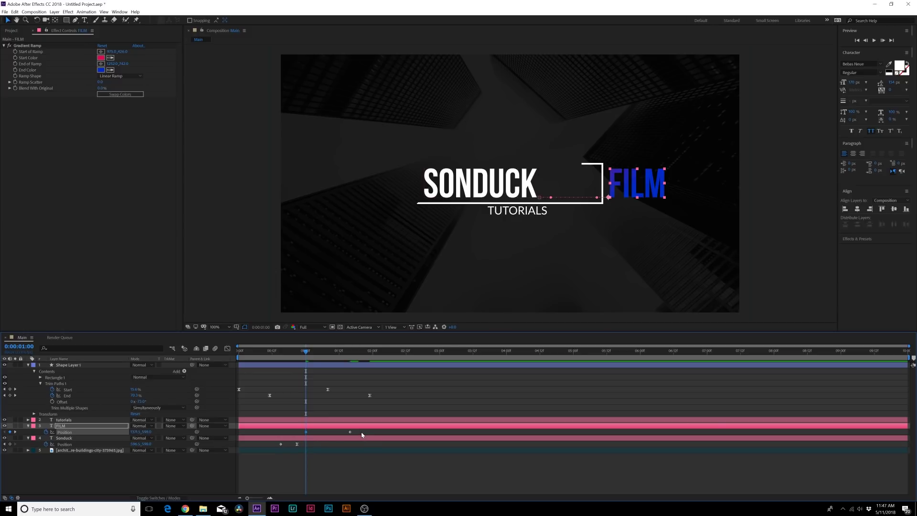
left_click_drag(362, 430, 325, 432)
left_click_drag(305, 353, 351, 357)
left_click(64, 438)
left_click(64, 426, "ctrl")
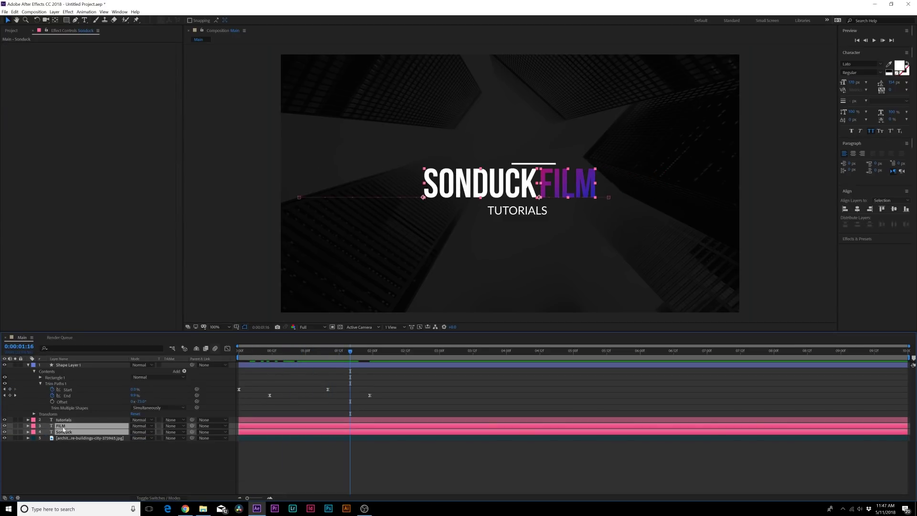
left_click(53, 13)
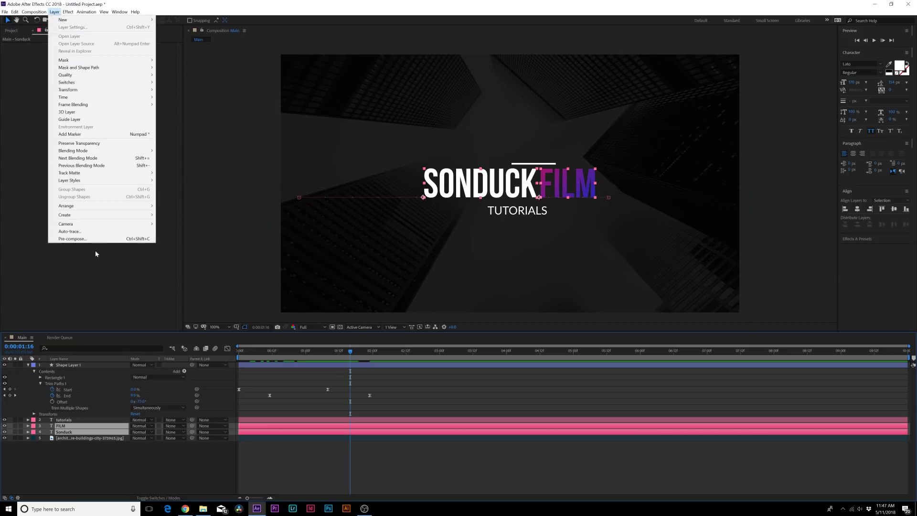
left_click(88, 239)
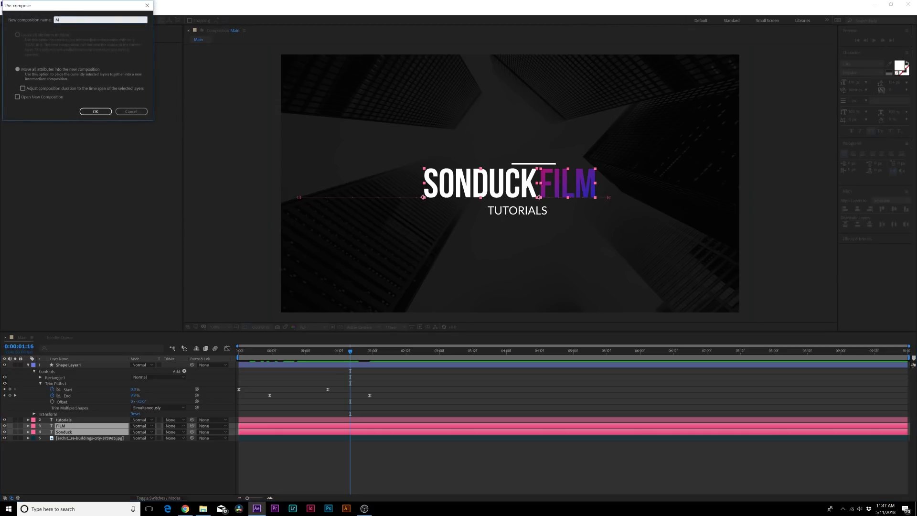
key("Return")
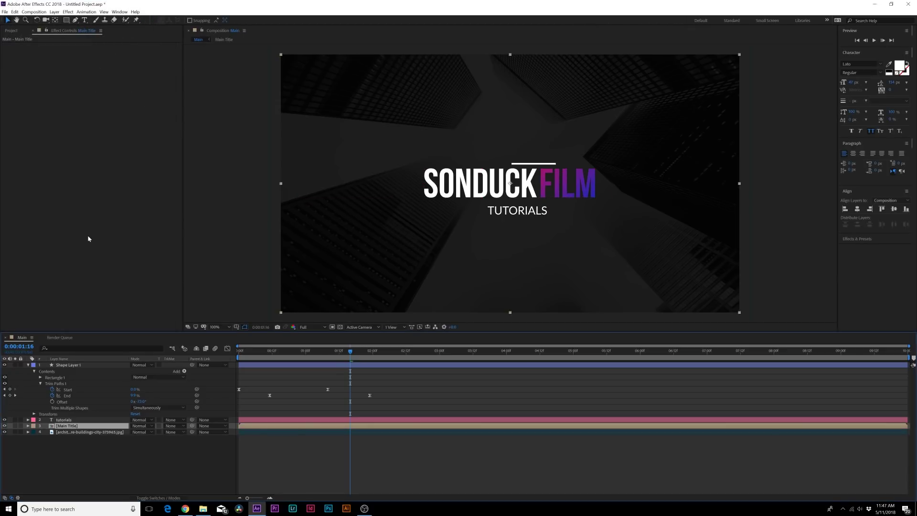
left_click(303, 351)
left_click(67, 21)
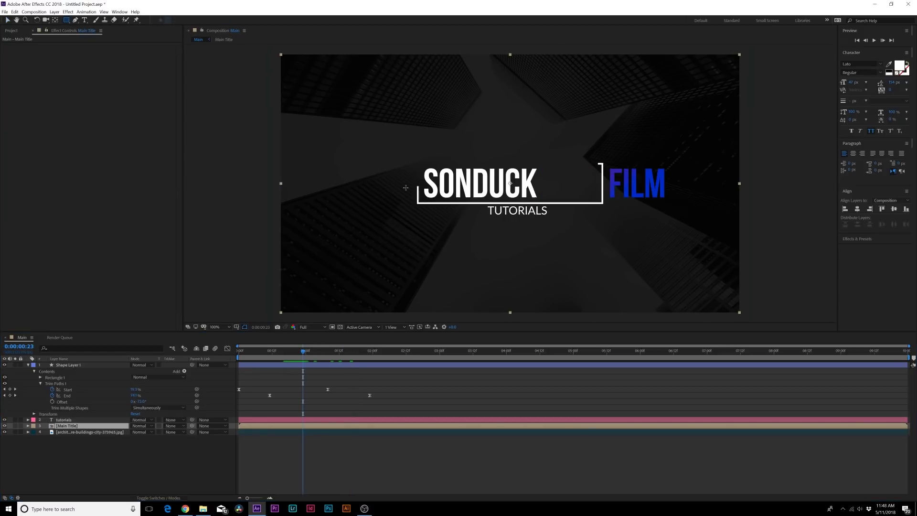
left_click_drag(417, 202, 603, 163)
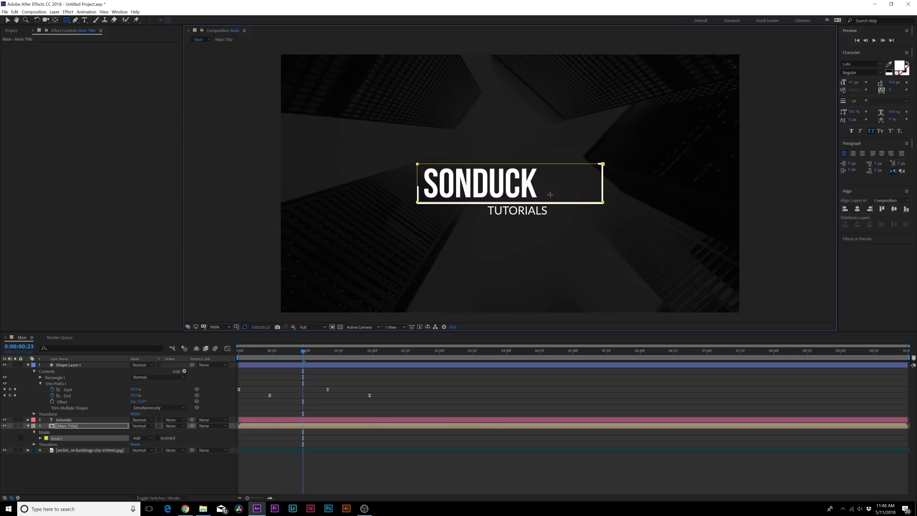
mouse_move(303, 352)
left_mouse_down()
mouse_move(241, 354)
mouse_move(351, 362)
left_mouse_up()
left_click(215, 487)
Duplicate Shape Layer 1, start the copy later, and shift its End keyframes earlier
left_click(339, 352)
left_click(67, 365)
left_click(29, 365)
left_click(66, 366)
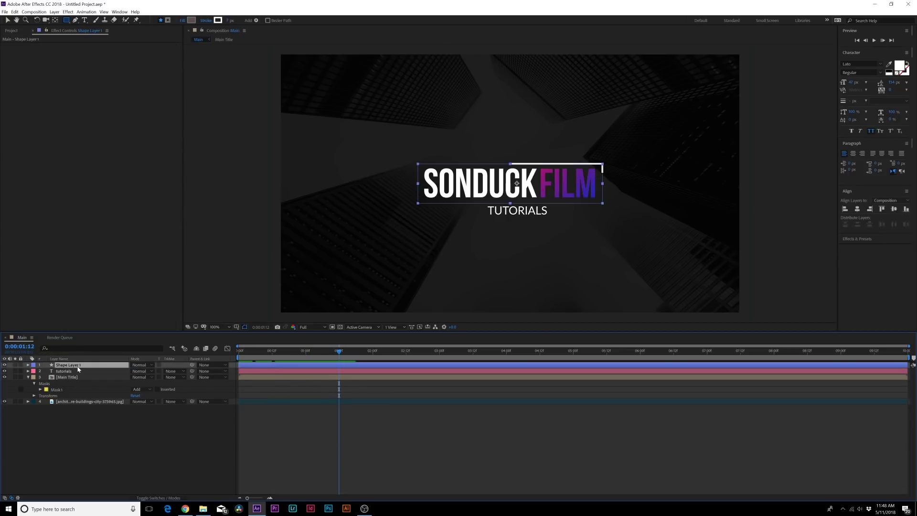
left_click(15, 12)
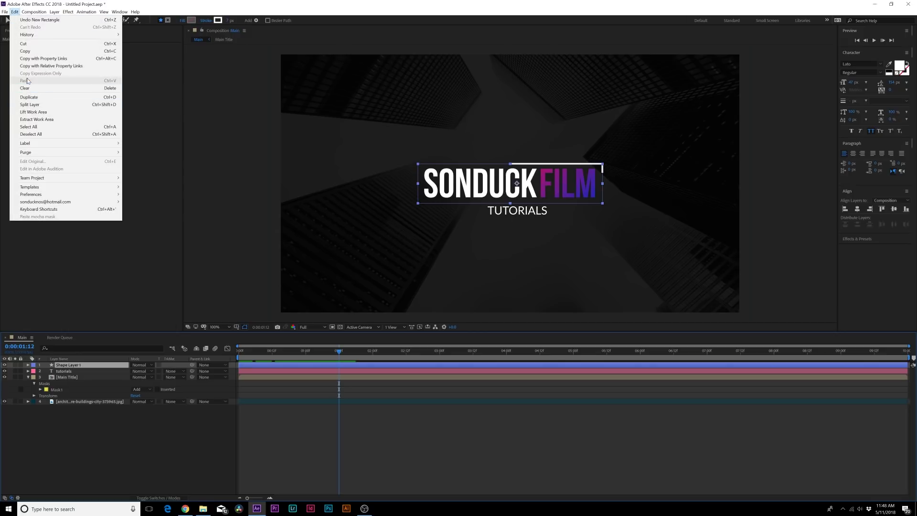
left_click(29, 97)
left_click_drag(252, 366, 314, 373)
key("u")
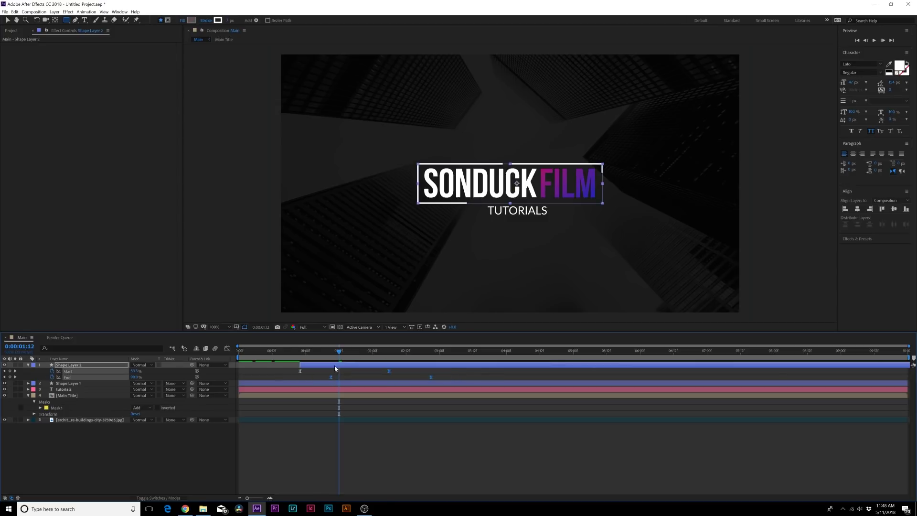
left_click(311, 379)
left_click_drag(311, 379, 408, 378)
left_click(288, 354)
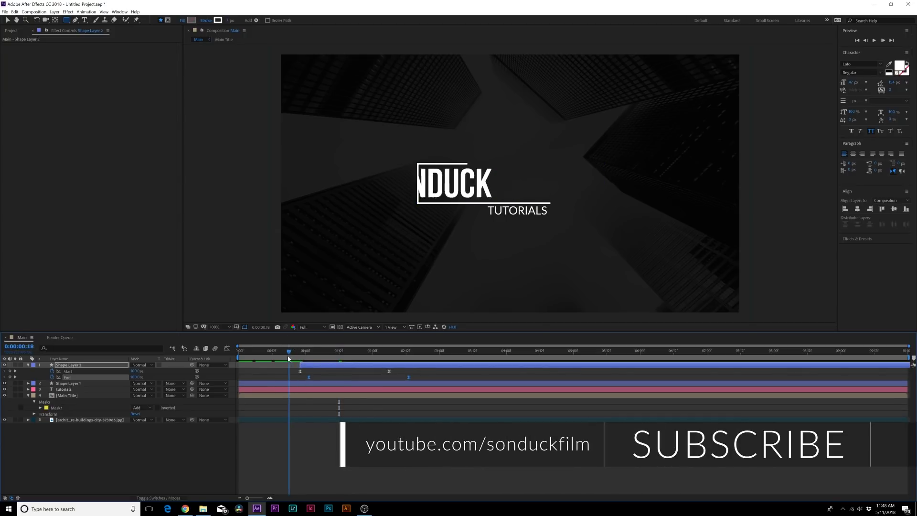
left_click_drag(289, 357, 265, 380)
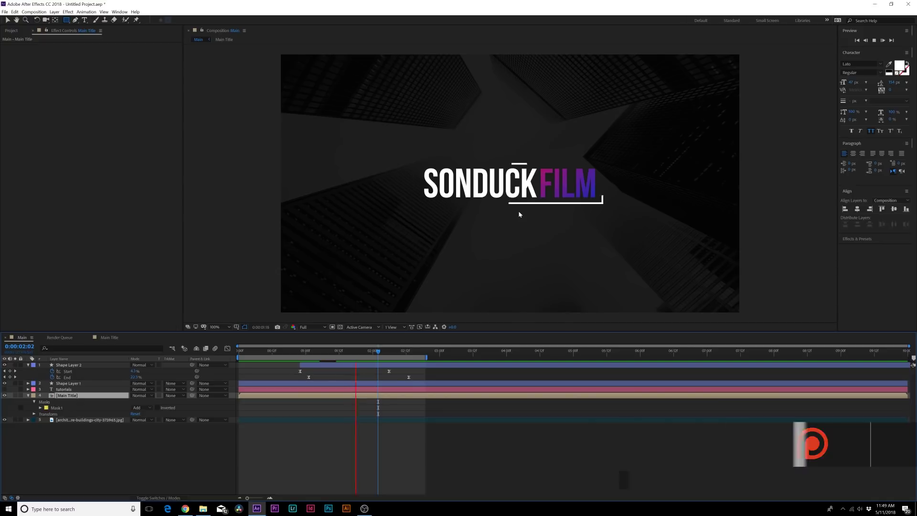
key("space")
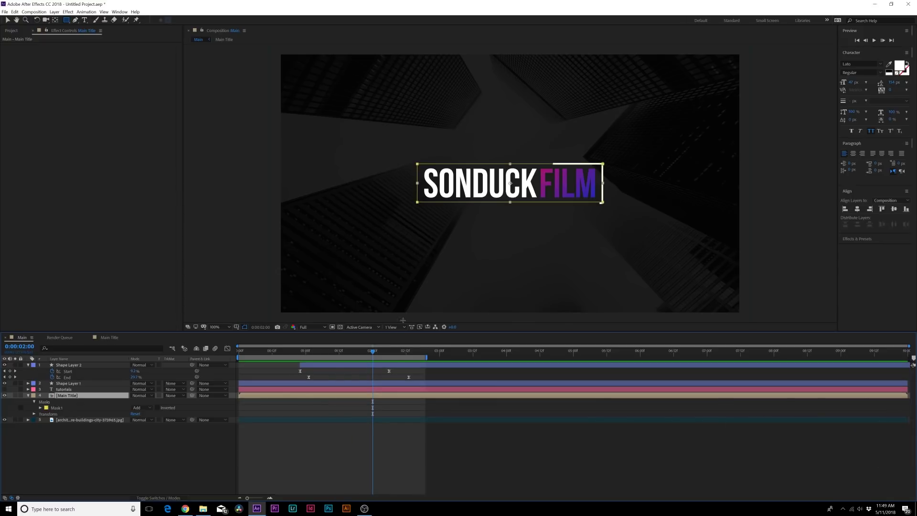
Make the TUTORIALS text visible again and move just past the title animation
left_click(4, 390)
left_click_drag(372, 355, 389, 356)
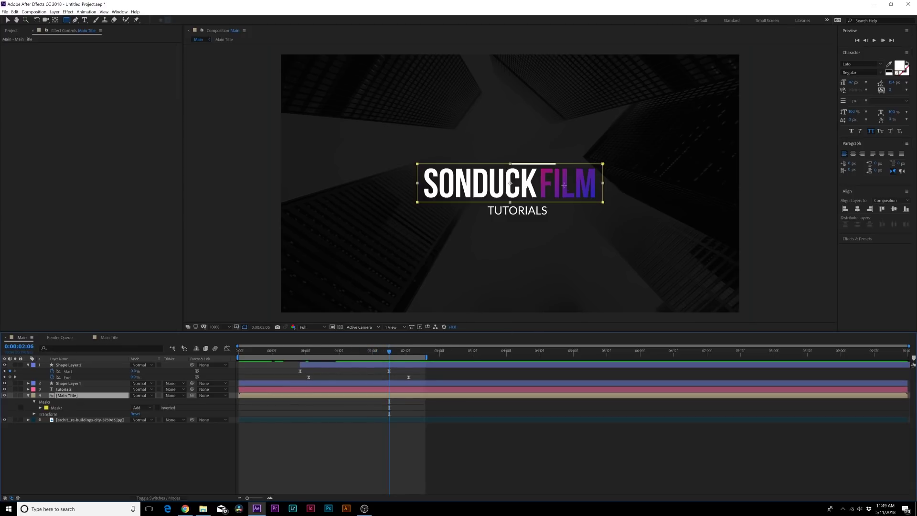
left_click(7, 20)
left_click(167, 451)
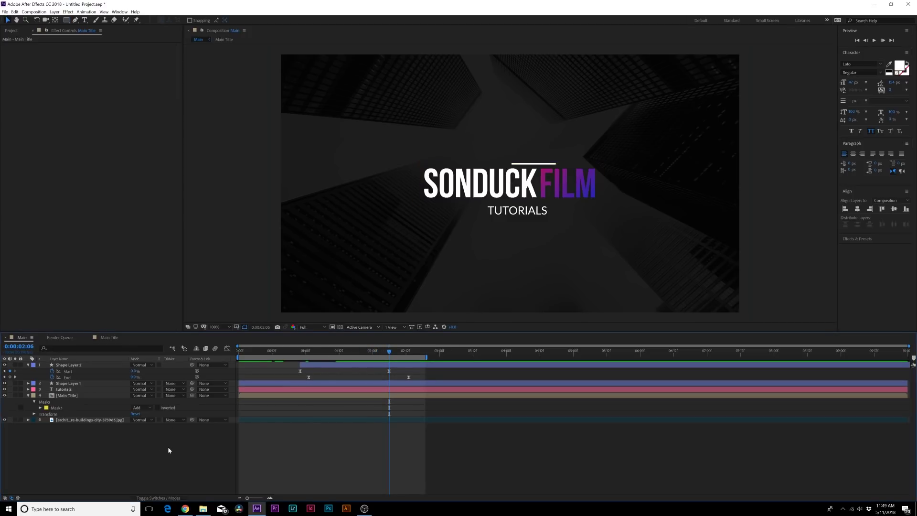
Draw a rectangle around TUTORIALS with a white ffffff fill and no stroke
left_click(66, 20)
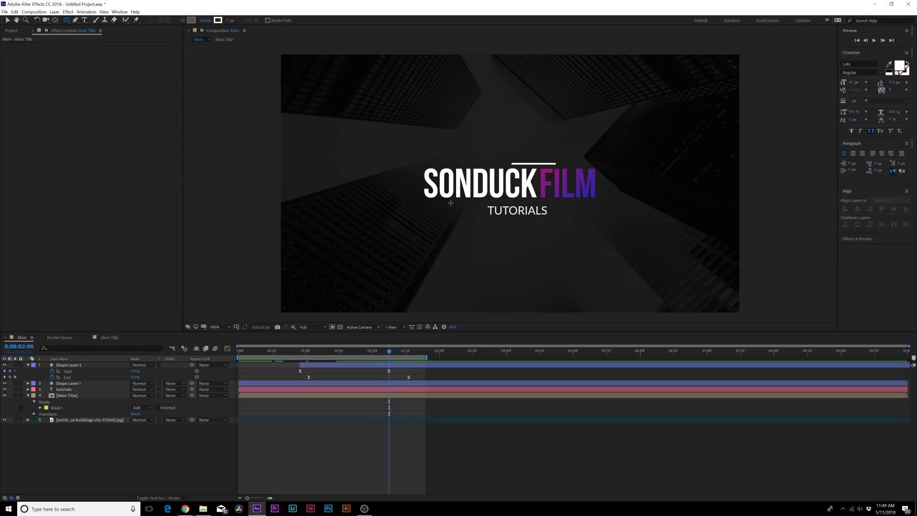
left_click_drag(451, 203, 571, 218)
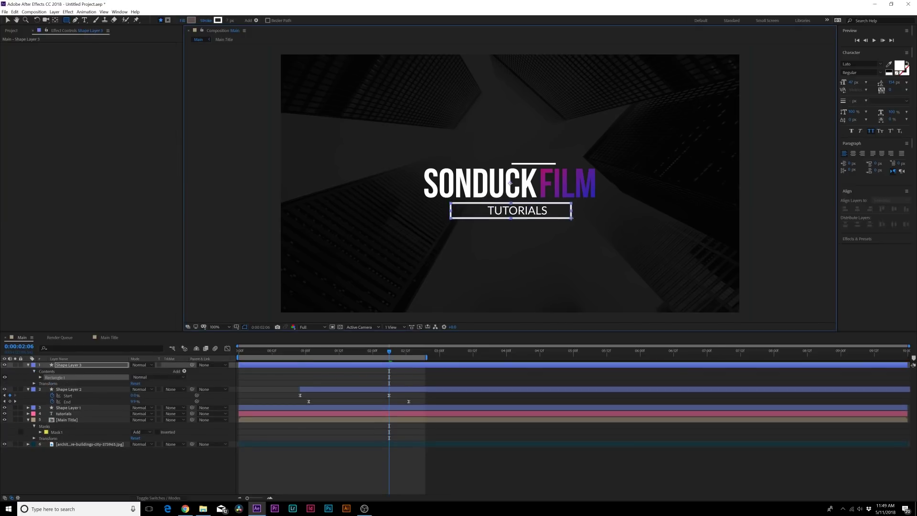
left_click(181, 20)
left_click(486, 160)
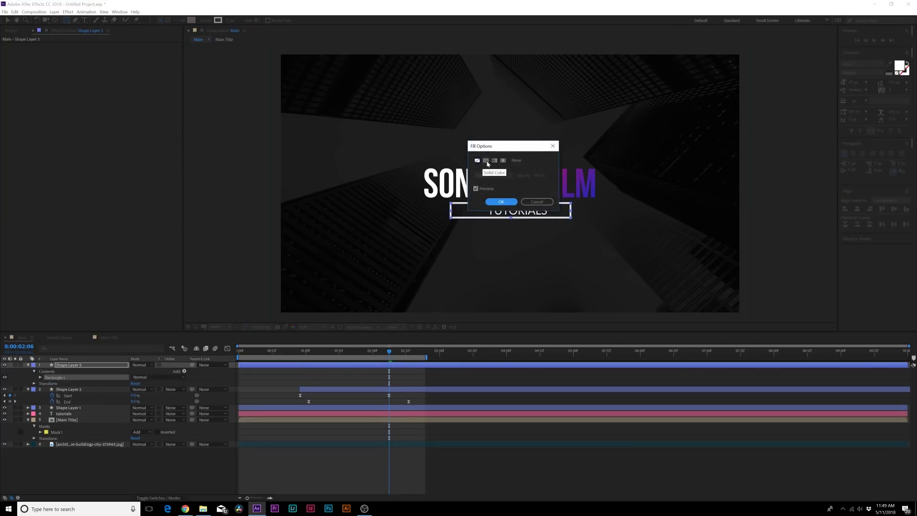
left_click(501, 203)
left_click(206, 21)
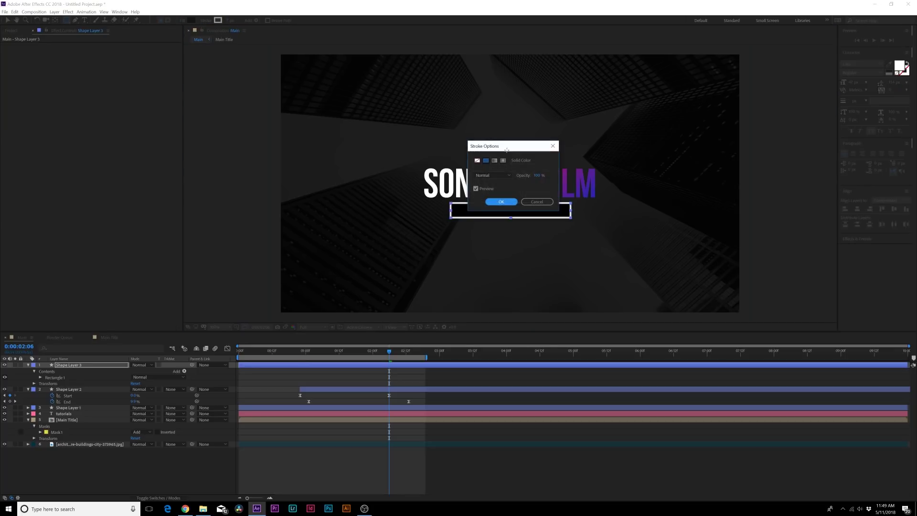
left_click(478, 160)
left_click(501, 202)
left_click(191, 21)
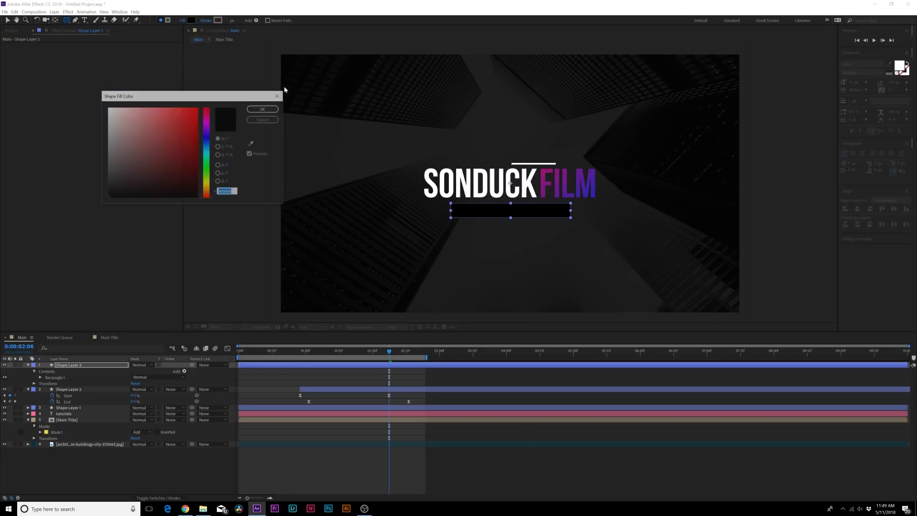
type("ffffff")
left_click(263, 109)
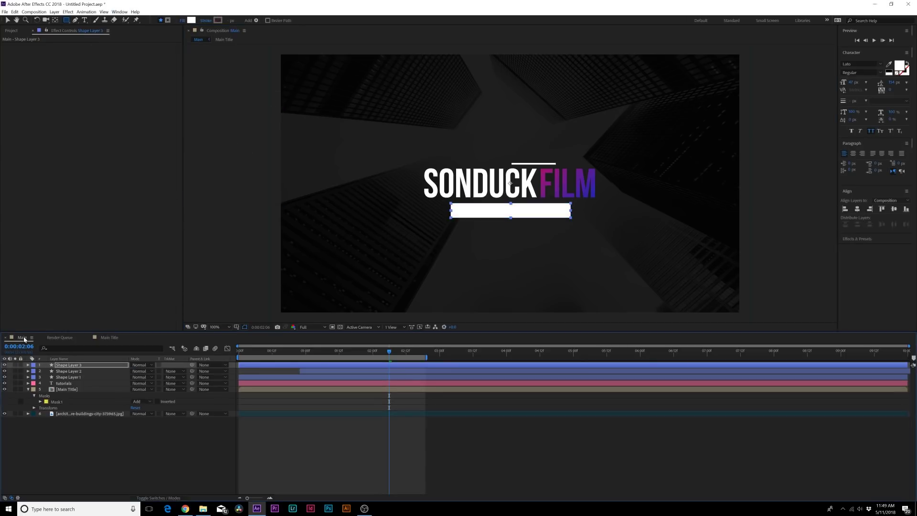
Copy FILM's Gradient Ramp onto the box and move its layer below the TUTORIALS text
double_click(62, 389)
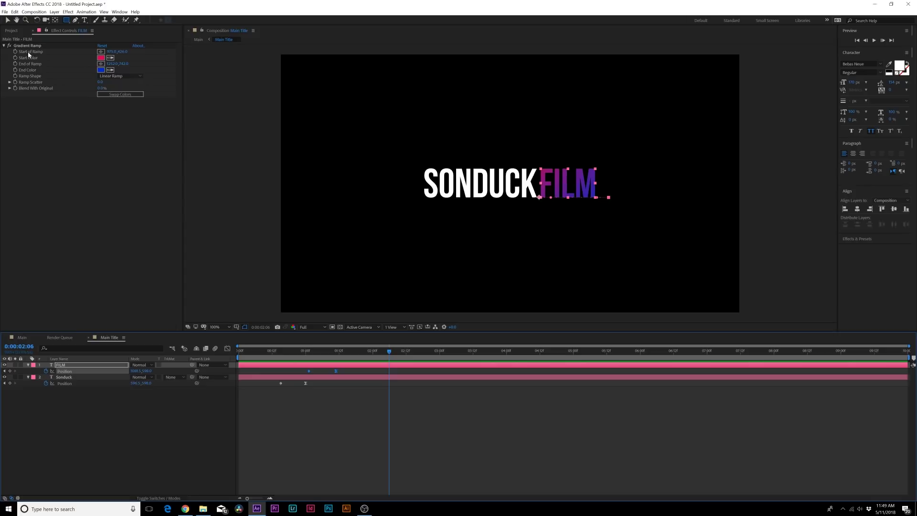
left_click(28, 45)
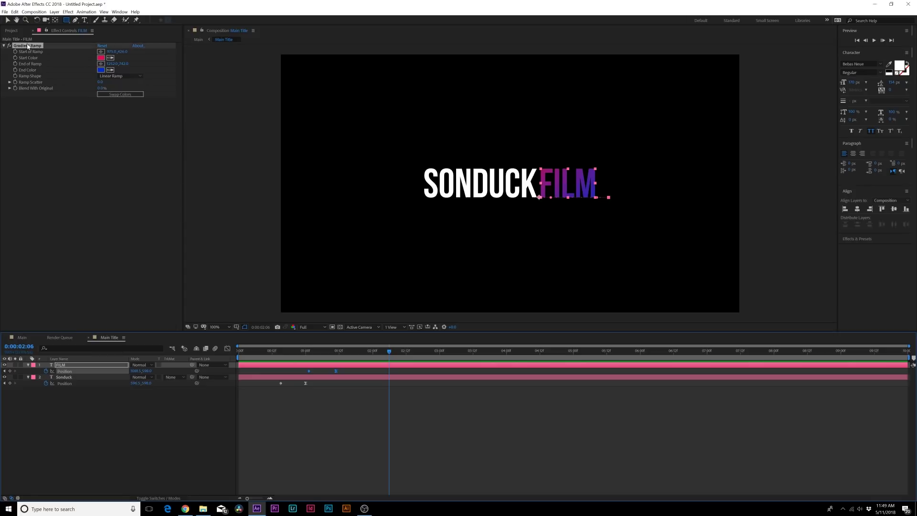
left_click(22, 338)
left_click(67, 365)
left_click(134, 425)
left_click_drag(67, 365, 67, 385)
left_click(117, 446)
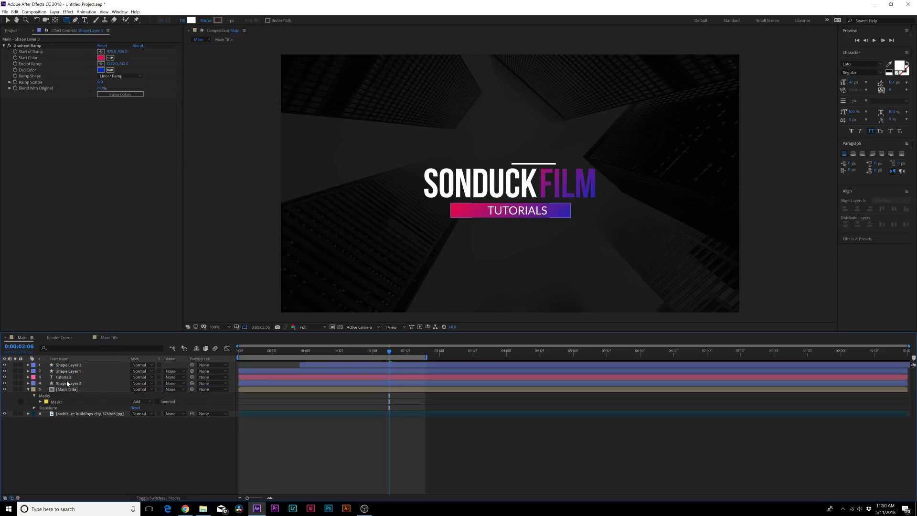
left_click(67, 383)
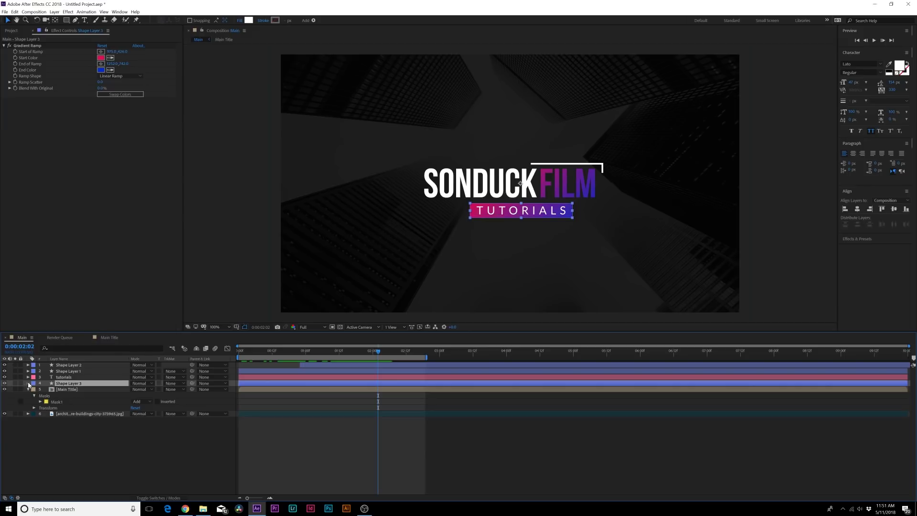
Keyframe the box's Rectangle Path Size, starting at height 0 so it grows open
left_click(28, 383)
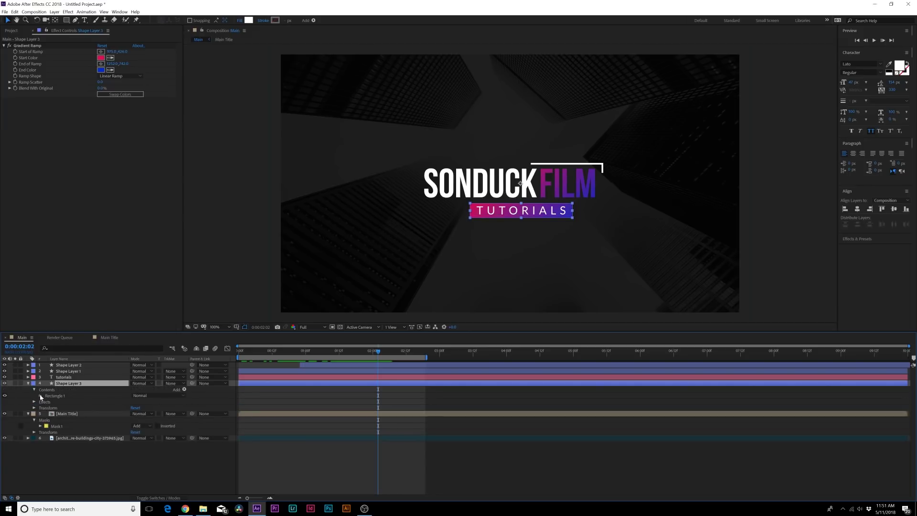
left_click(41, 396)
left_click(47, 403)
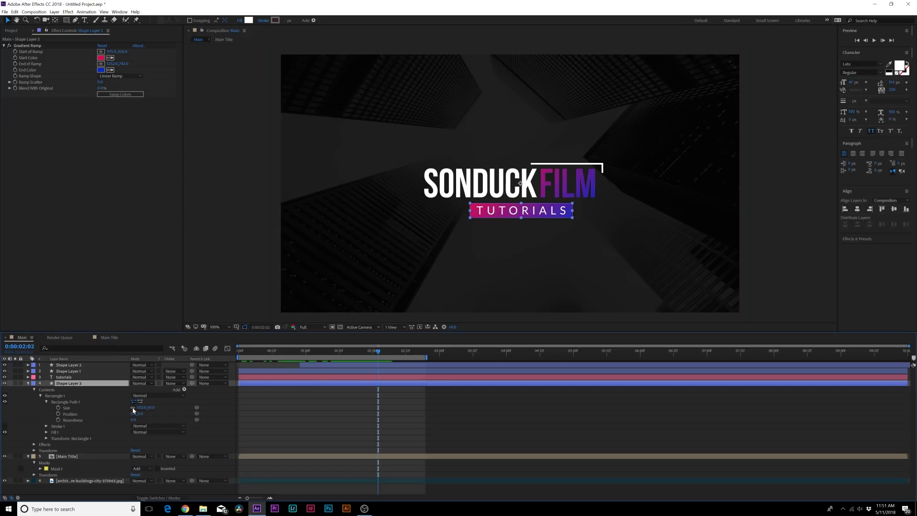
left_click(375, 353)
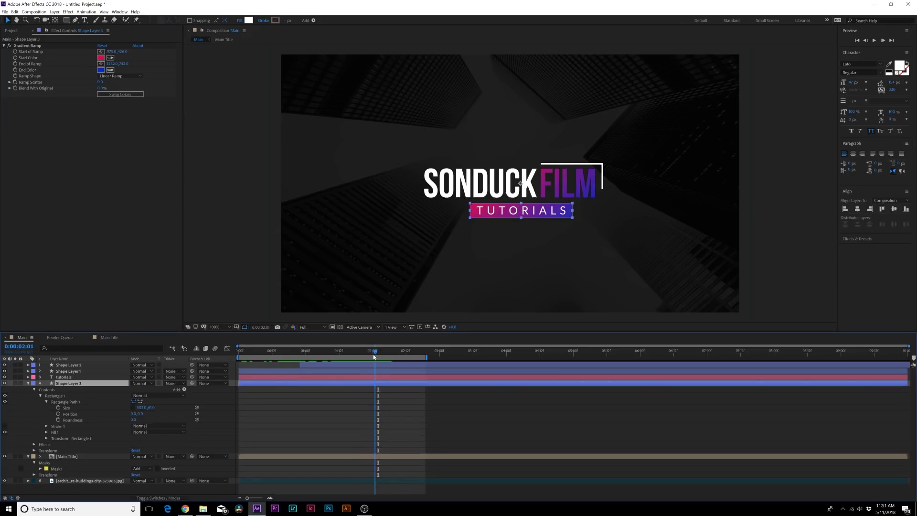
left_click(58, 407)
left_click_drag(385, 351, 367, 350)
left_click_drag(375, 408, 415, 408)
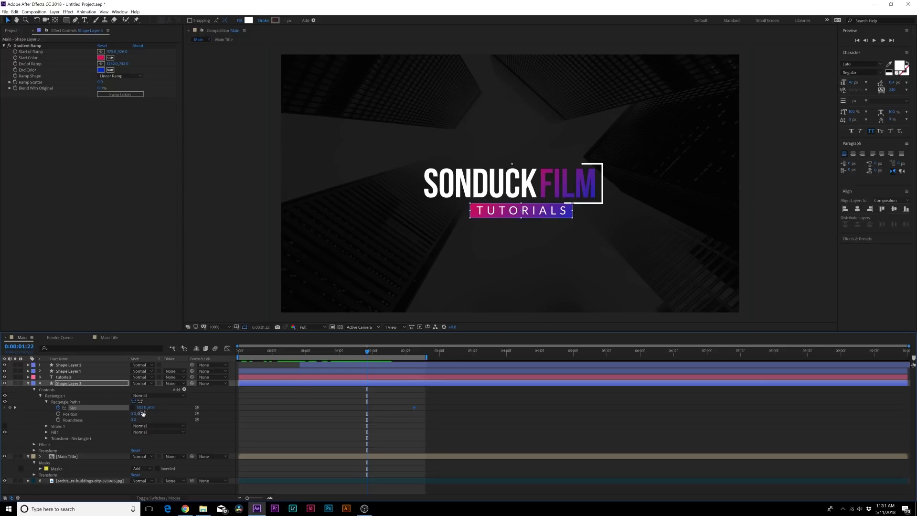
left_click_drag(154, 409, 141, 410)
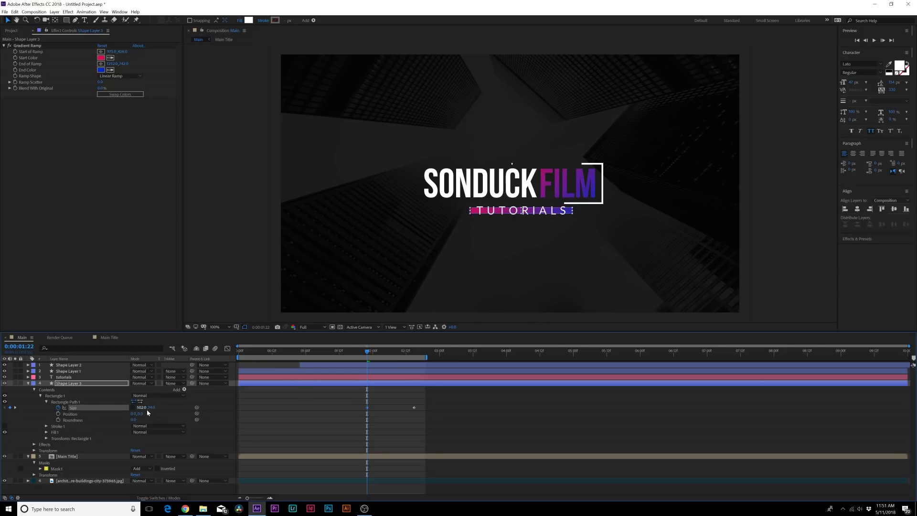
type("0")
key("Return")
key("space")
key("space")
left_click_drag(367, 357, 363, 360)
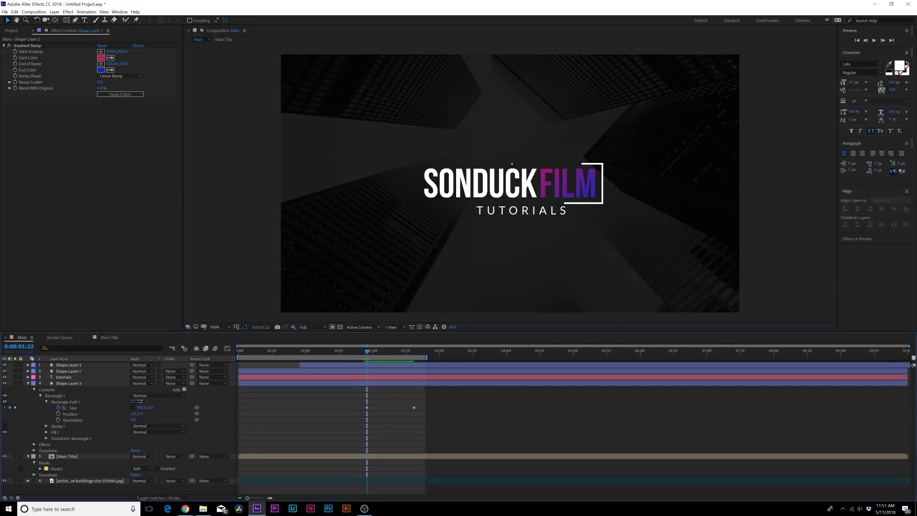
Keyframe the box's Position with a higher starting point so it slides into place
left_click(34, 450)
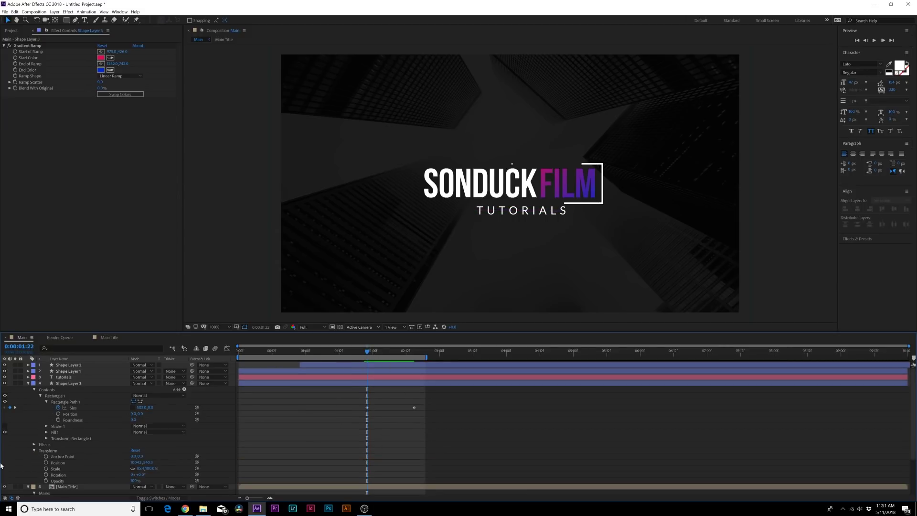
left_click(47, 463)
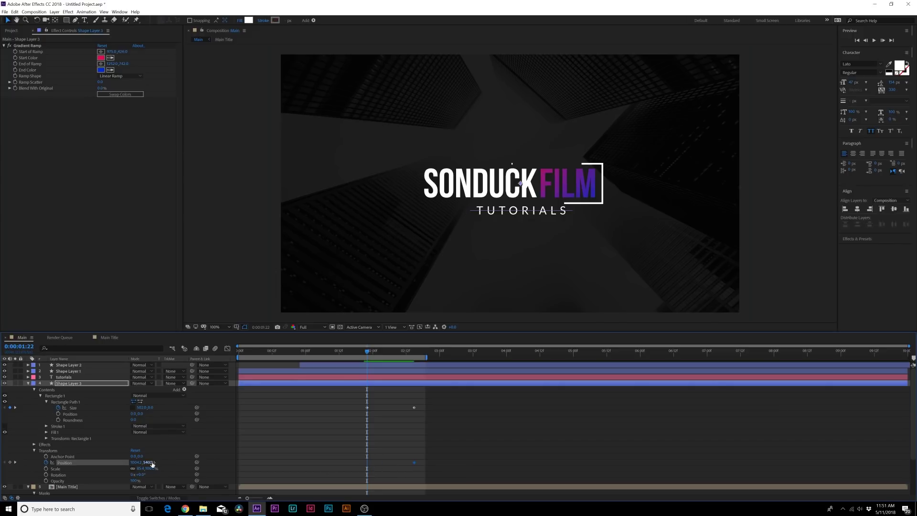
mouse_move(152, 464)
left_mouse_down()
mouse_move(124, 464)
mouse_move(144, 464)
left_mouse_up()
left_click_drag(369, 351, 409, 363)
Duplicate the gradient box layer and place the copy above the TUTORIALS text layer
left_click(27, 383)
left_click(82, 384)
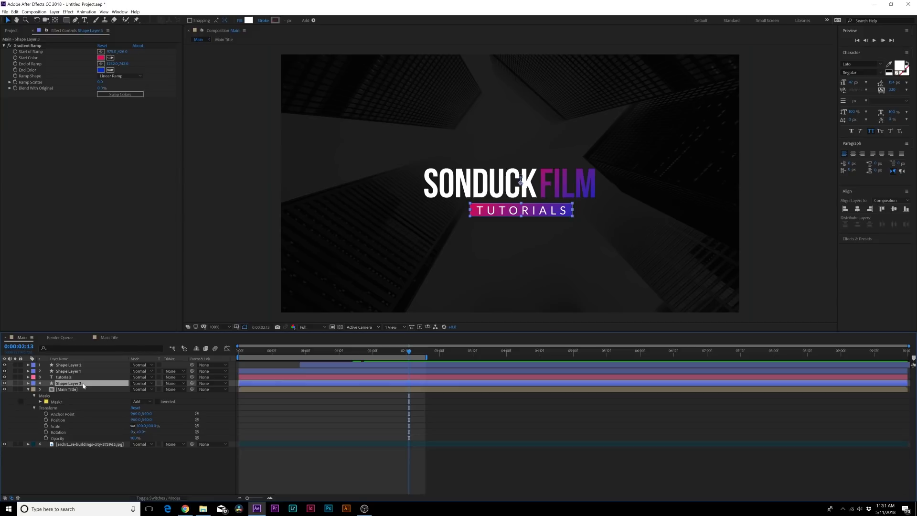
key("ctrl+d")
left_click_drag(76, 384, 67, 377)
Set the TUTORIALS text's track matte to Alpha Matte using the box copy, then replay the animation
left_click(73, 385)
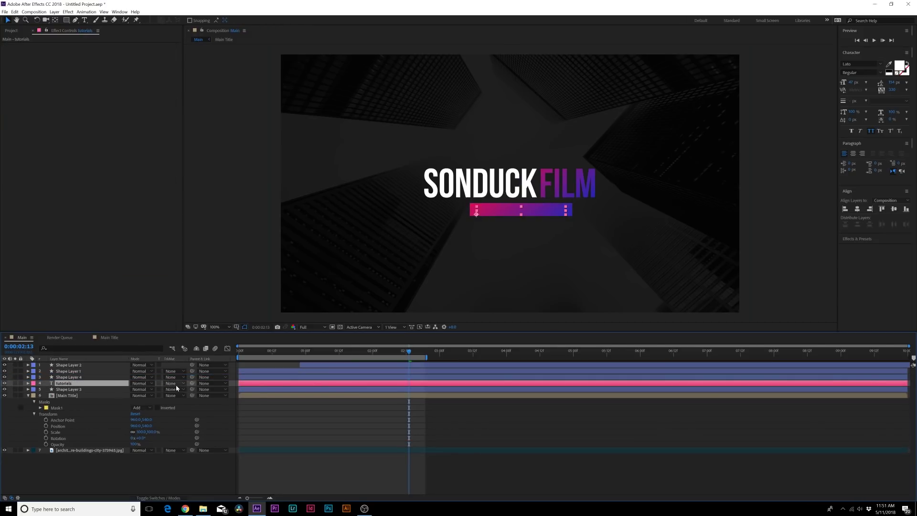
left_click(176, 383)
left_click(184, 400)
mouse_move(405, 357)
left_mouse_down()
mouse_move(376, 360)
mouse_move(414, 363)
left_mouse_up()
left_click(17, 385)
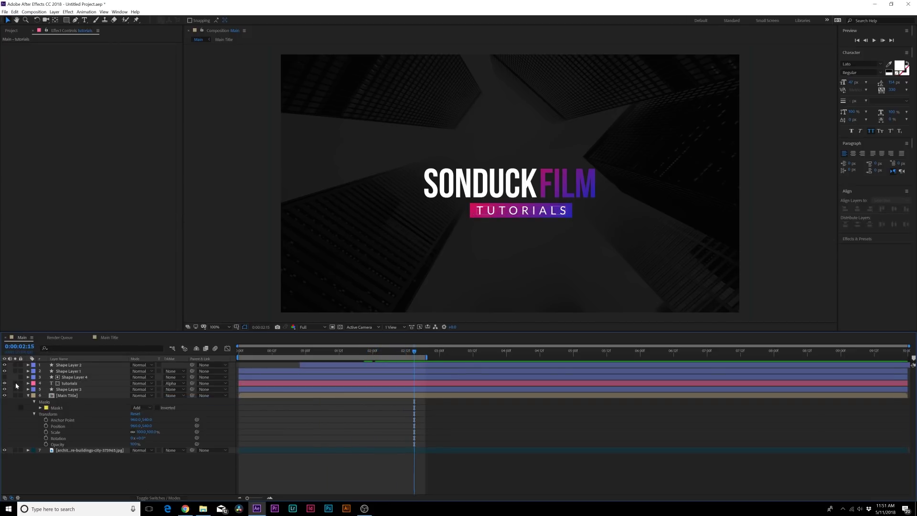
Hide the gradient ramp, then move Shape Layer 5 below Shape Layer 3, starting slightly earlier
left_click(66, 390)
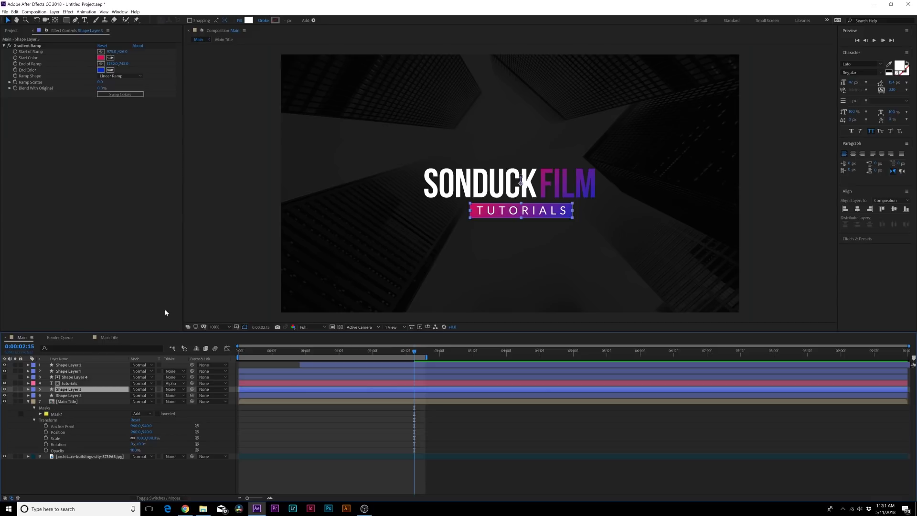
left_click(10, 46)
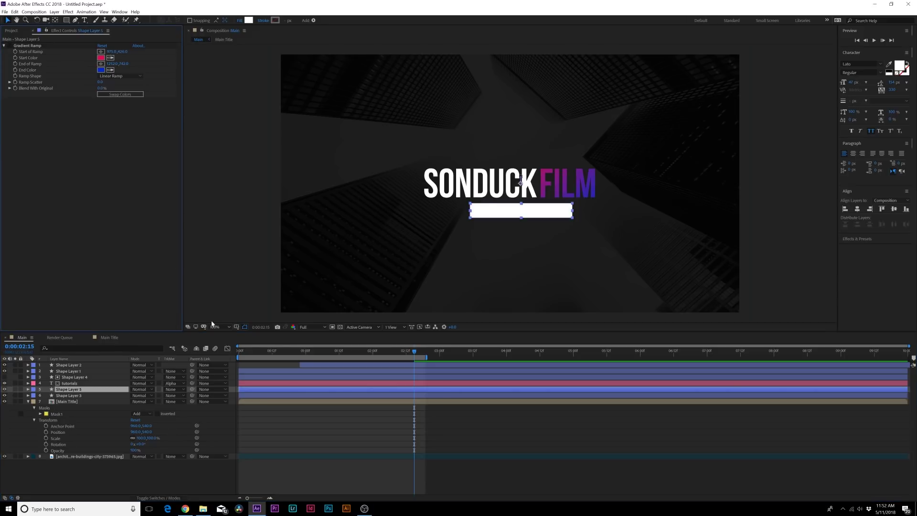
left_click(112, 391)
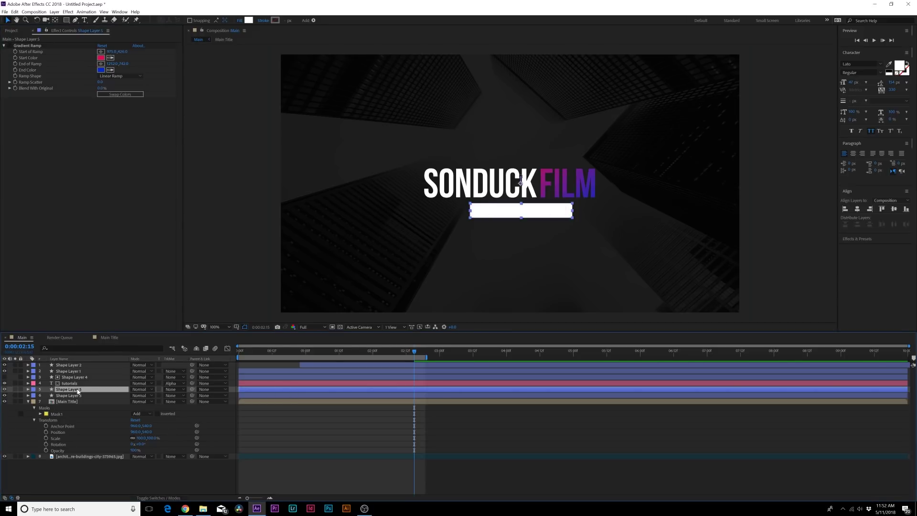
left_click_drag(78, 392, 80, 399)
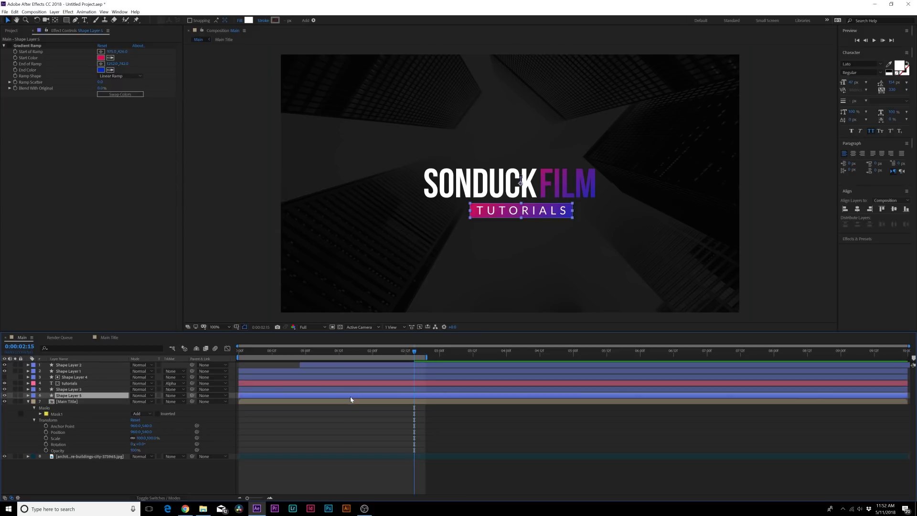
left_click_drag(350, 399, 336, 399)
left_click(380, 352)
Preview the TUTORIALS box wipe-on, then reveal and select the keyframes of Shape Layers 3, 4 and 5
key("space")
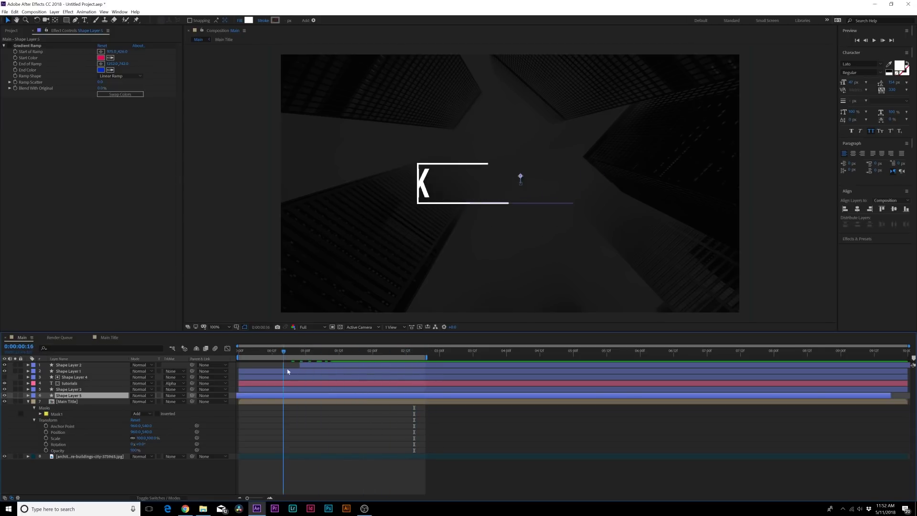
left_click_drag(374, 357, 428, 357)
key("u")
left_click_drag(358, 405, 434, 462)
left_click_drag(334, 457, 435, 408)
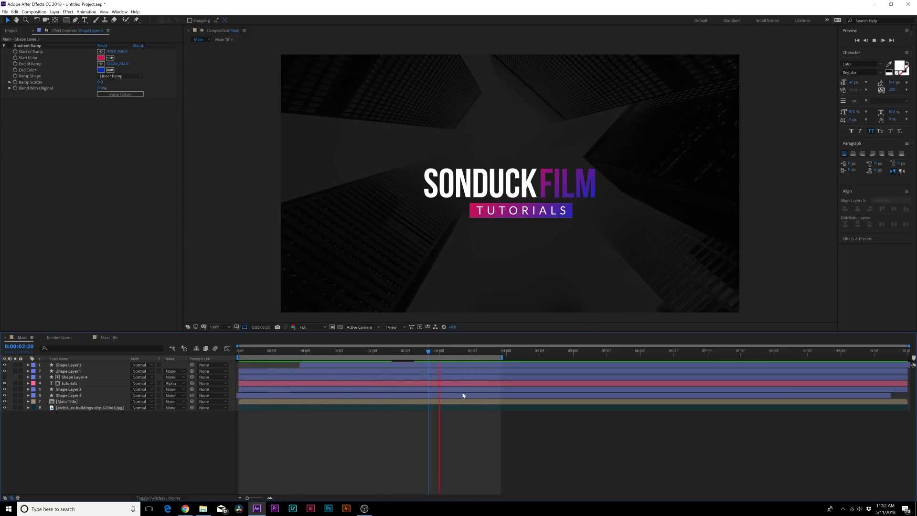
Stop the full title animation preview after reviewing its timing
key("space")
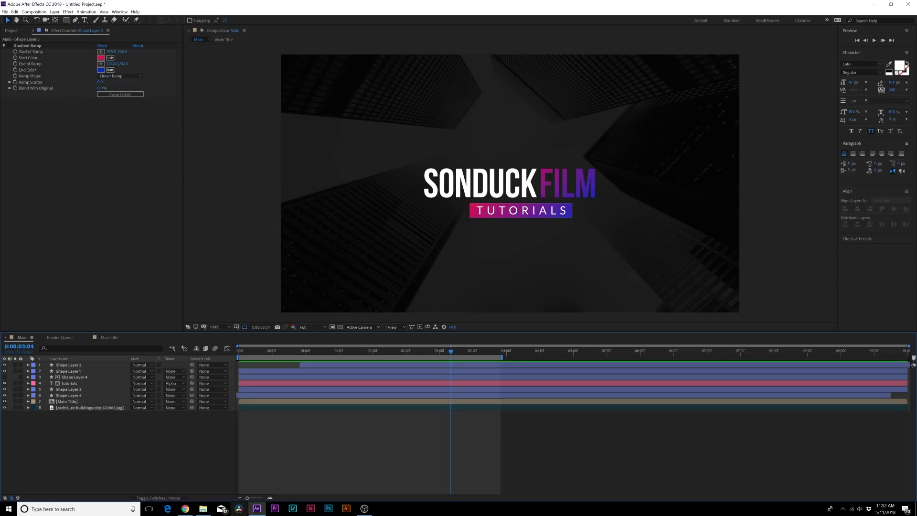
Create Null 1 and parent all the title layers beneath it to the null
left_click(54, 11)
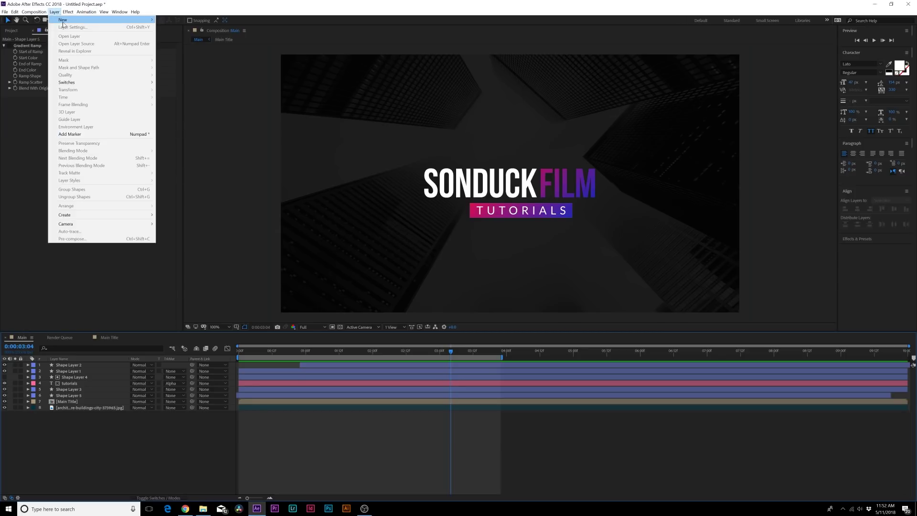
mouse_move(67, 20)
left_click(214, 50)
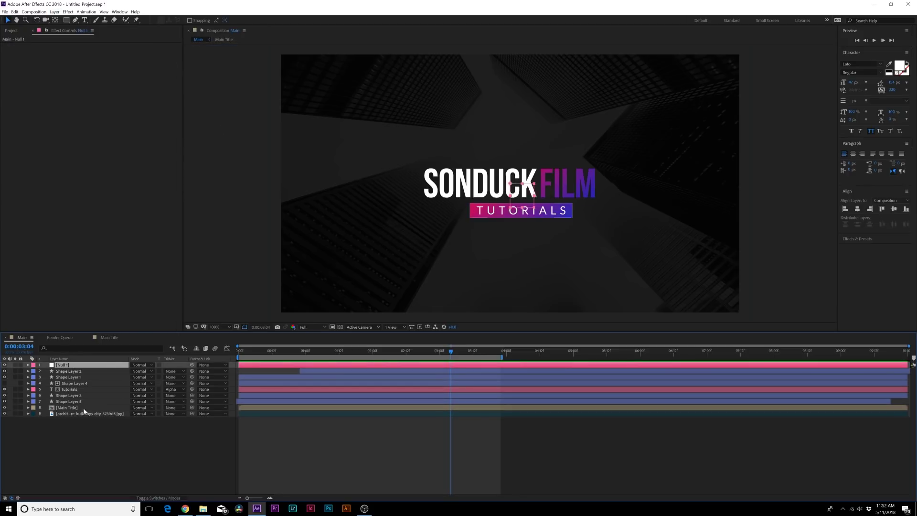
left_click_drag(61, 433, 66, 365)
left_click(66, 364)
Keyframe Null 1's Scale around 0:00:02:12–0:00:02:17 and preview the scaling title
left_click_drag(252, 356, 190, 359)
key("s")
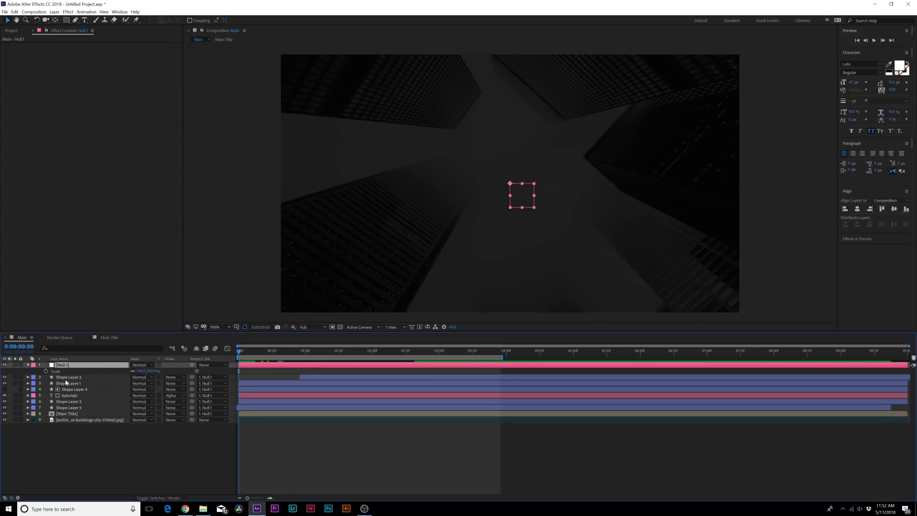
left_click_drag(265, 370, 420, 368)
left_click(47, 372)
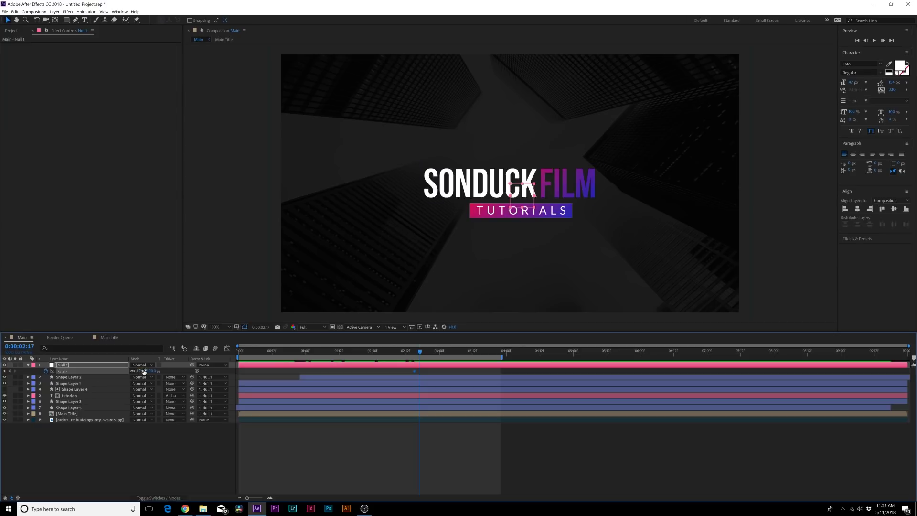
left_click_drag(143, 370, 129, 371)
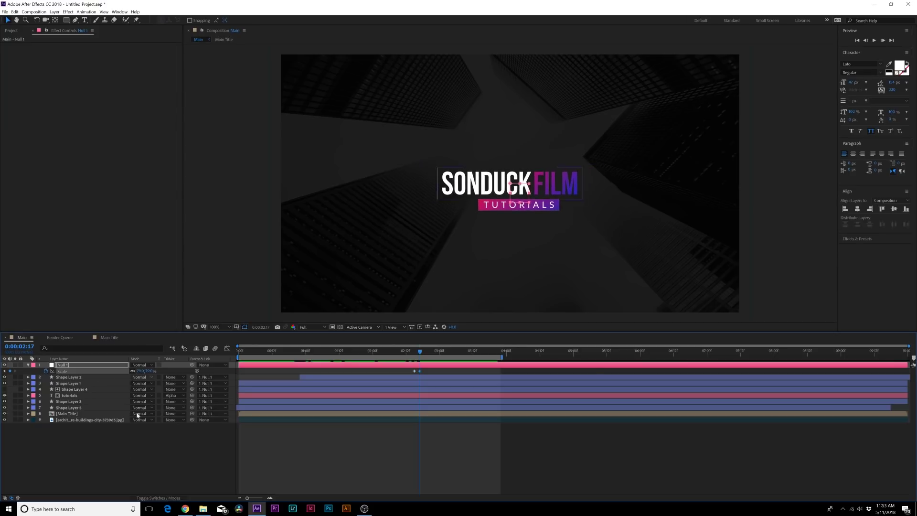
left_click(122, 473)
key("Page_Up")
key("Page_Up")
key("Page_Up")
key("Page_Up")
key("Page_Up")
left_click_drag(420, 371, 403, 373)
key("space")
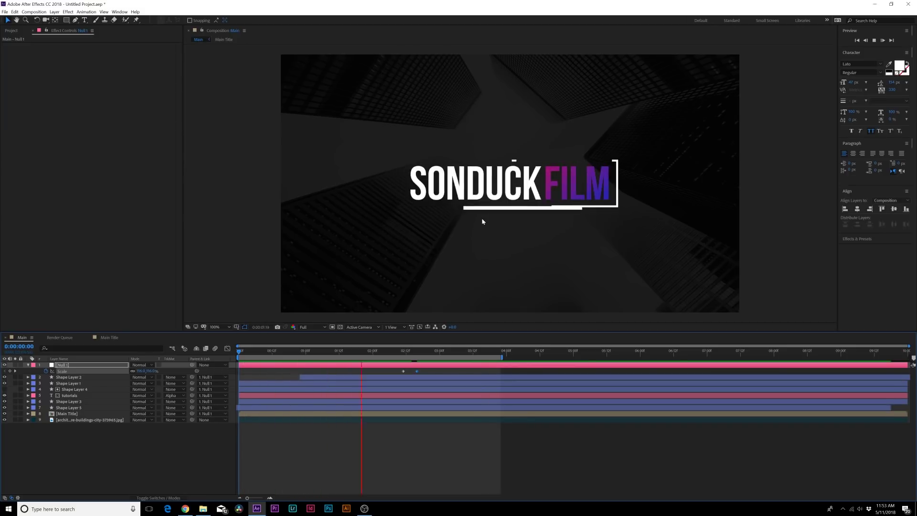
Keyframe Null 1's Rotation from about -20° at the first frame to 0° near 0:00:02:16
key("space")
key("r")
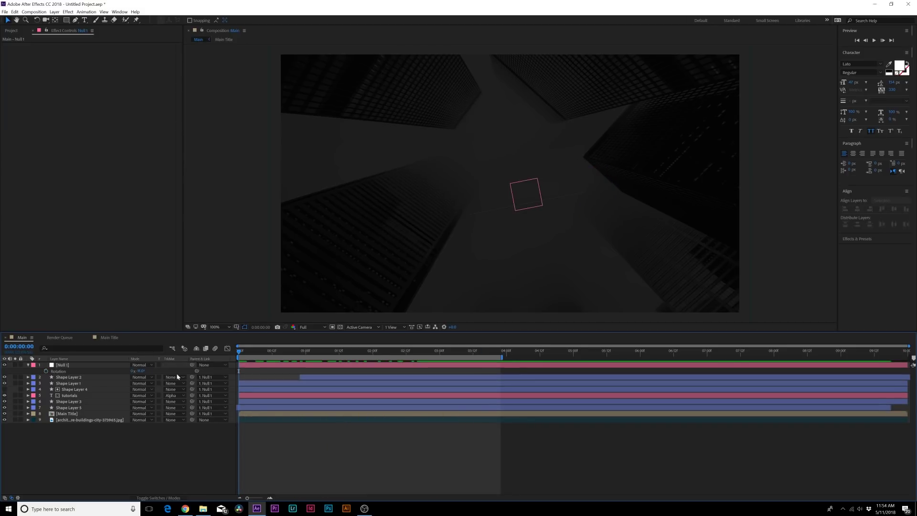
left_click(133, 374)
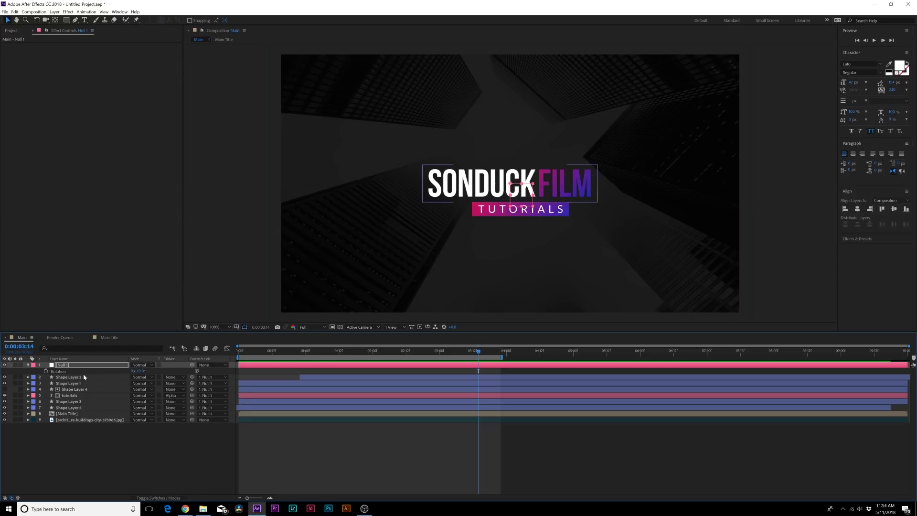
key("r")
key("r")
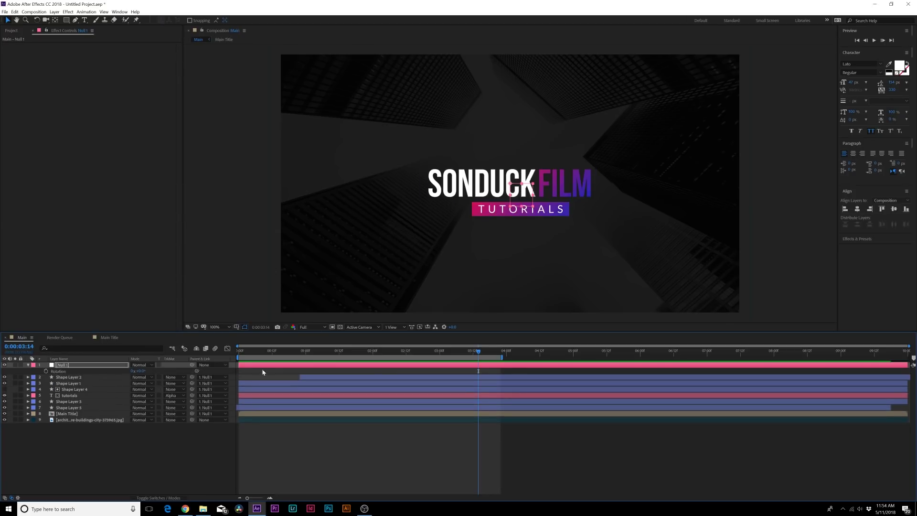
left_click(248, 353)
key("Home")
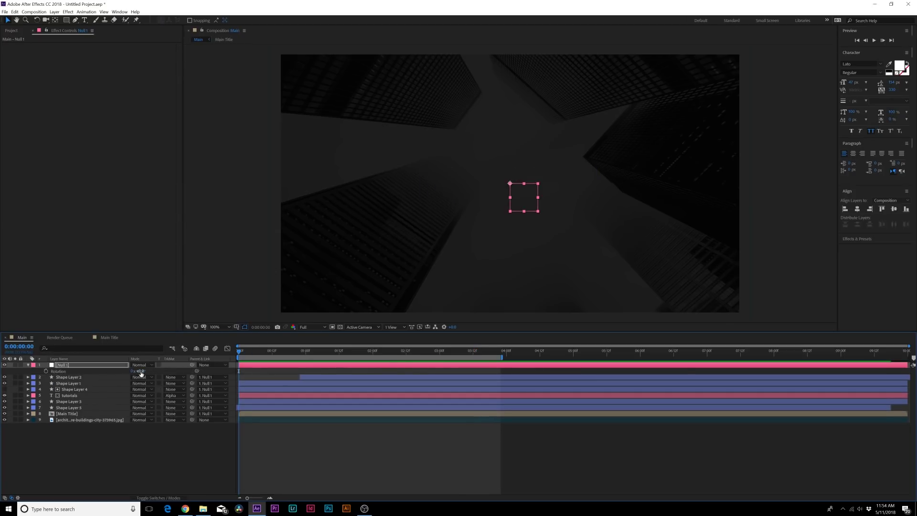
left_click_drag(141, 373, 149, 372)
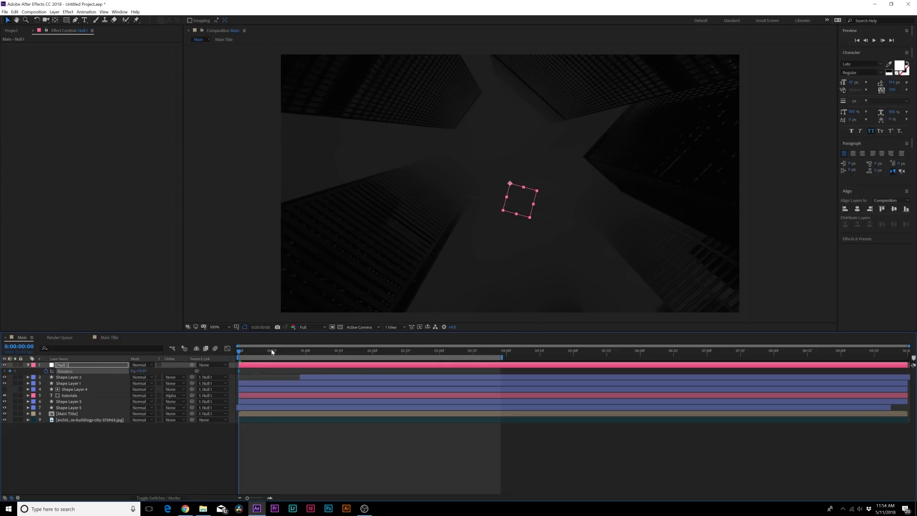
left_click_drag(272, 352, 418, 360)
key("shift+s")
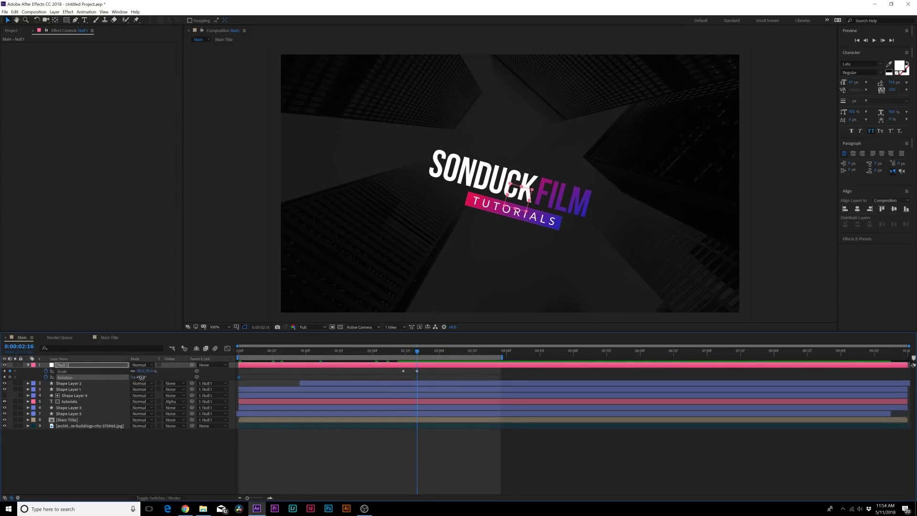
key("Return")
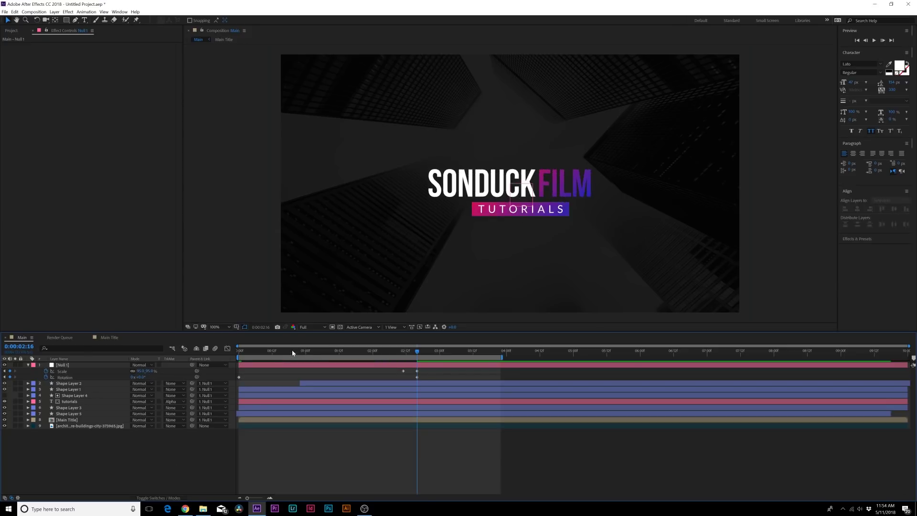
left_click_drag(291, 353, 352, 363)
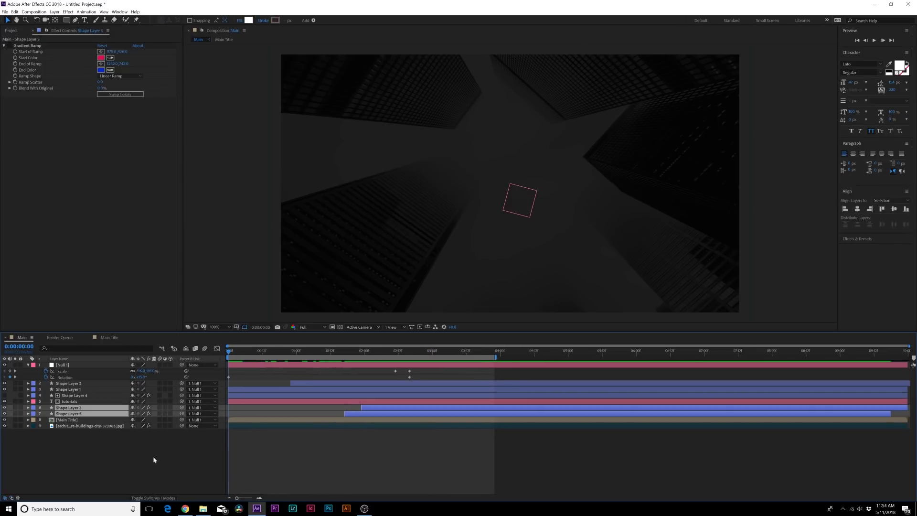
Enable motion blur on every title layer and the composition, then preview the blurred animation
left_click_drag(161, 365, 158, 426)
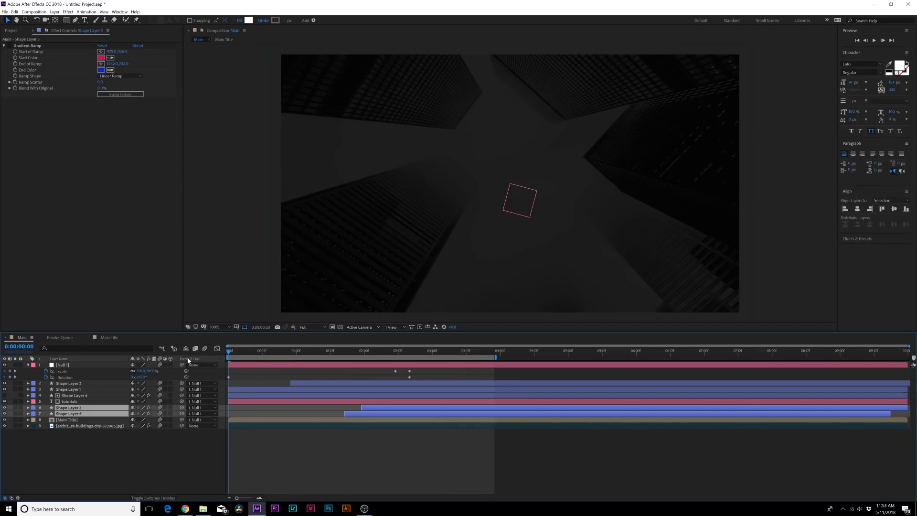
left_click(204, 349)
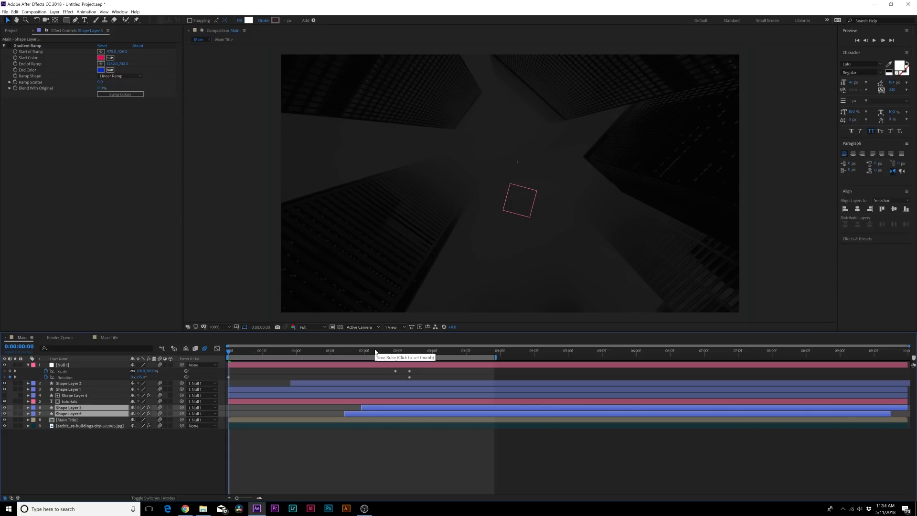
key("space")
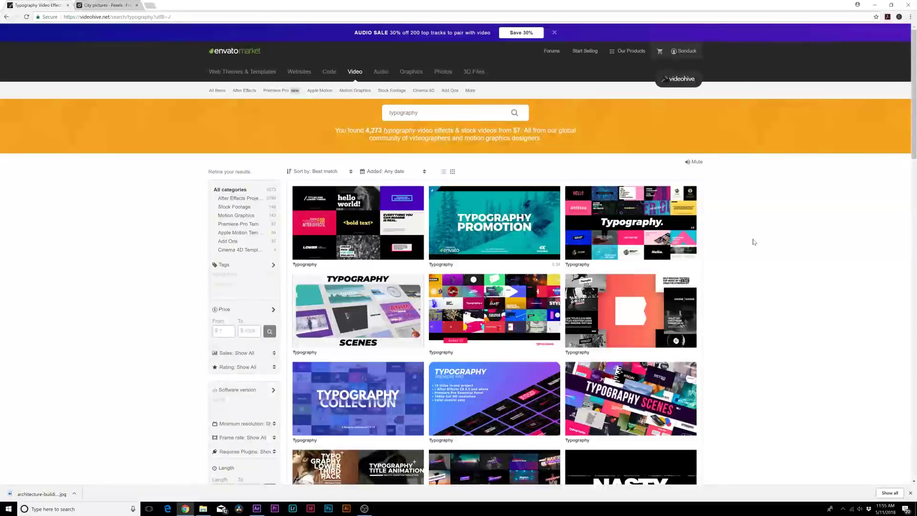
scroll(750, 242, "down", 5)
scroll(745, 241, "up", 4)
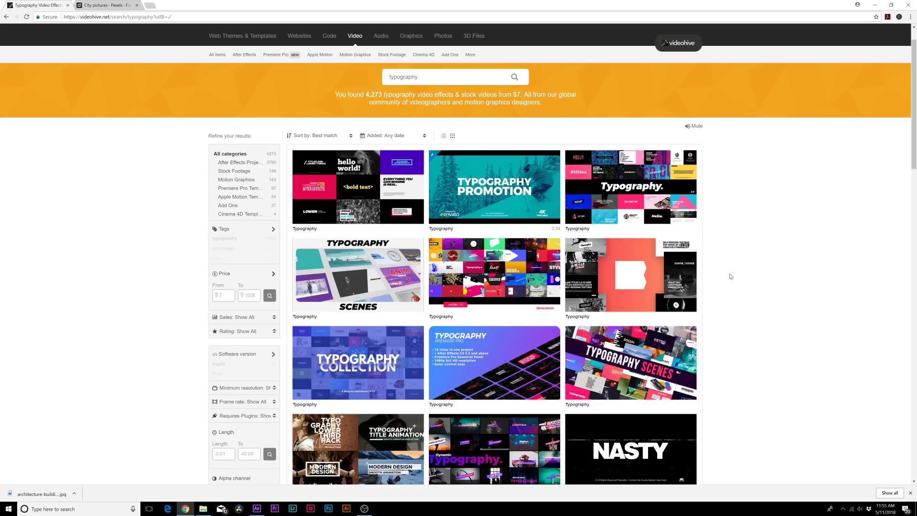
scroll(724, 274, "down", 2)
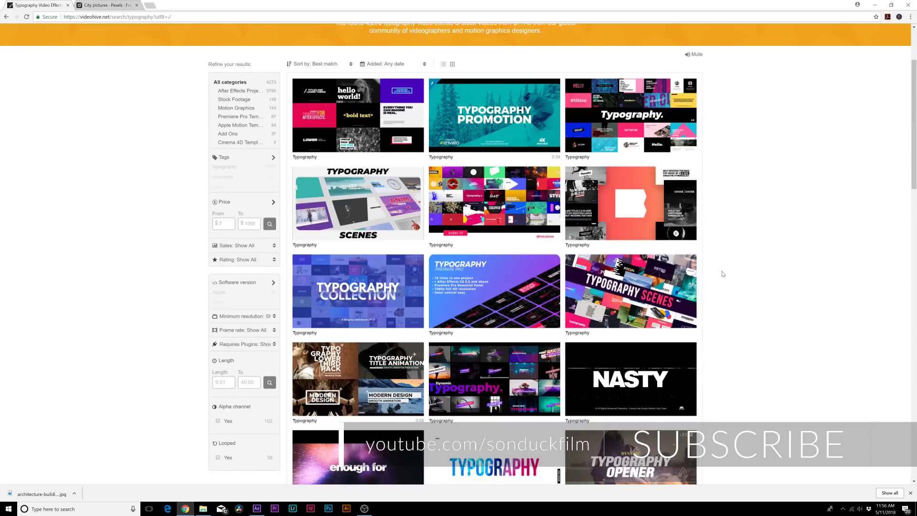